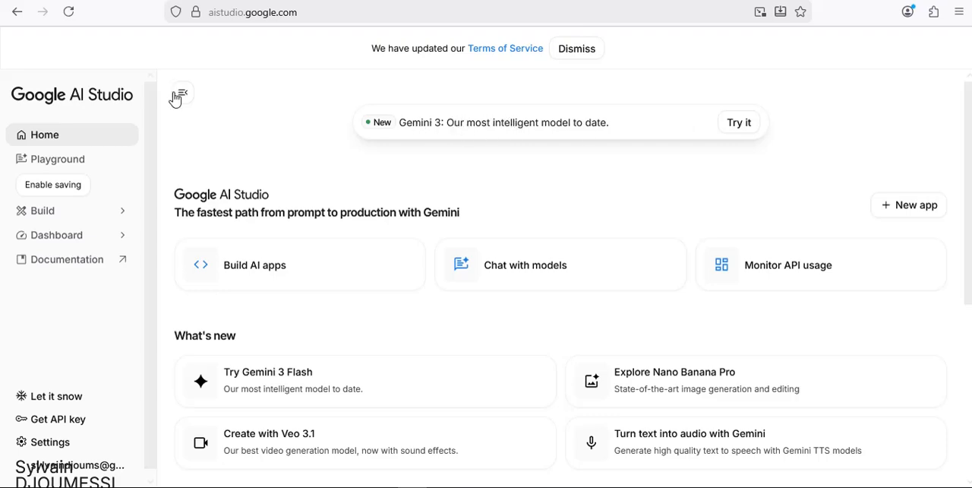
Open the Playground and browse the available models in the Live, Images, Video and Audio categories.
{"action": "left_click", "coordinate": [51, 166]}
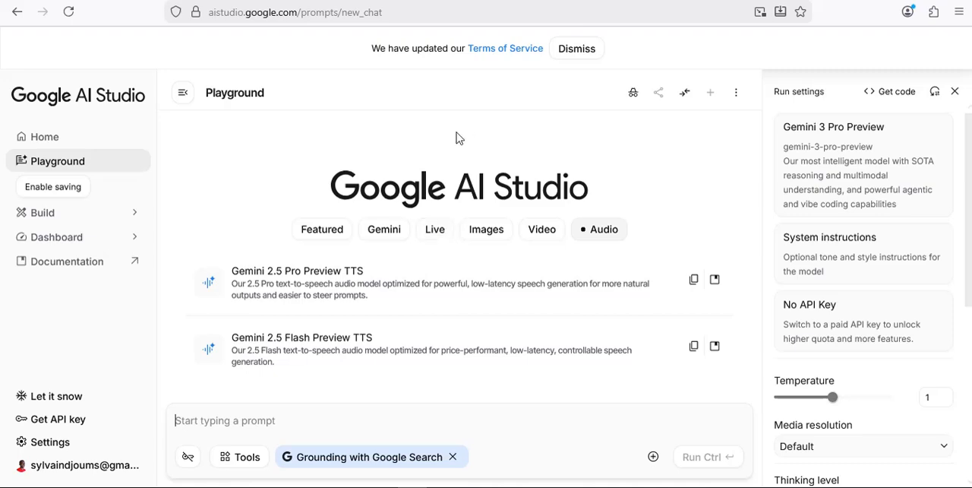
{"action": "left_click", "coordinate": [435, 235]}
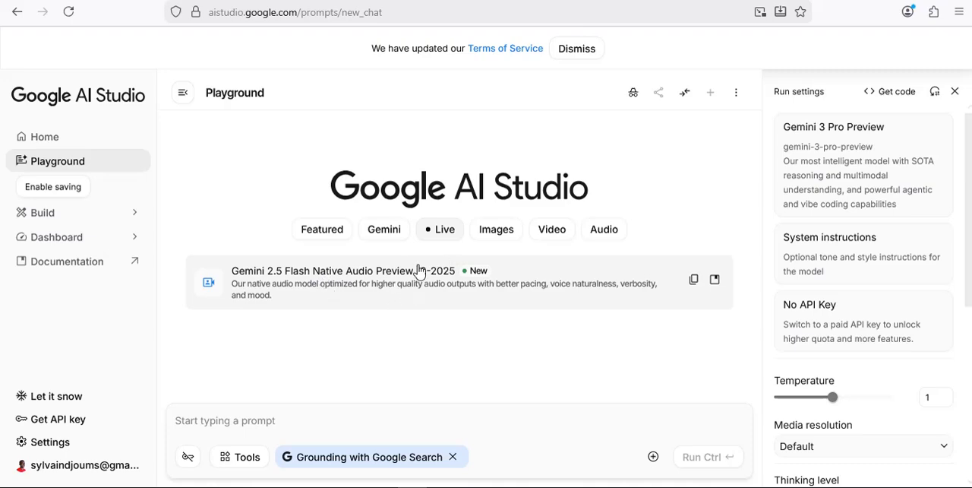
{"action": "left_click", "coordinate": [495, 231]}
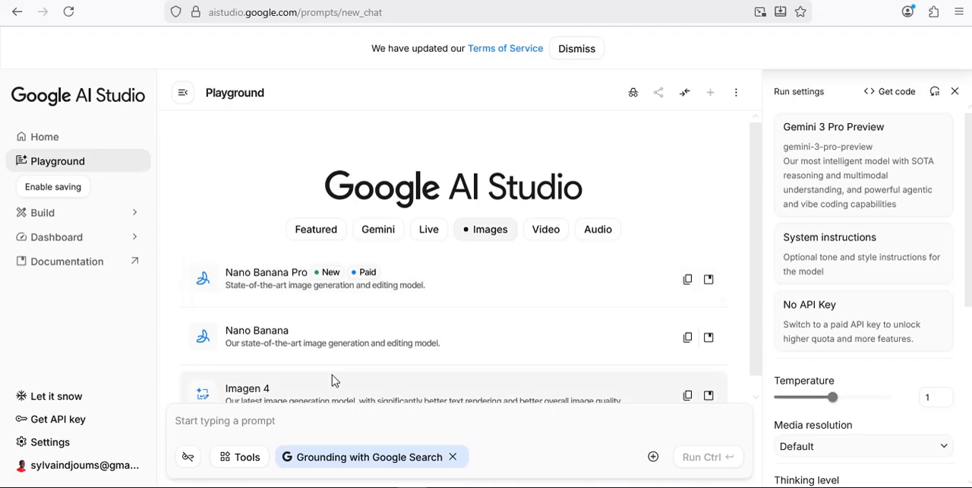
{"action": "scroll", "coordinate": [367, 365], "scroll_direction": "down", "scroll_amount": 1}
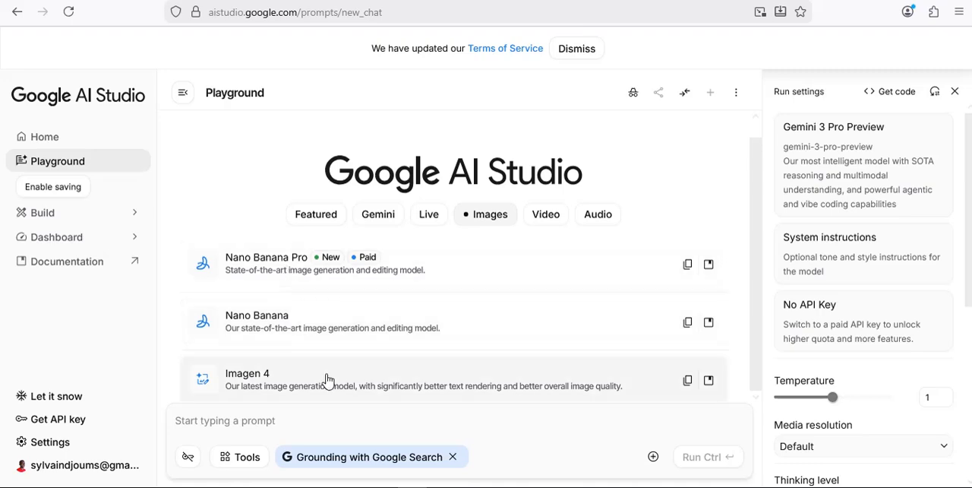
{"action": "left_click", "coordinate": [545, 216]}
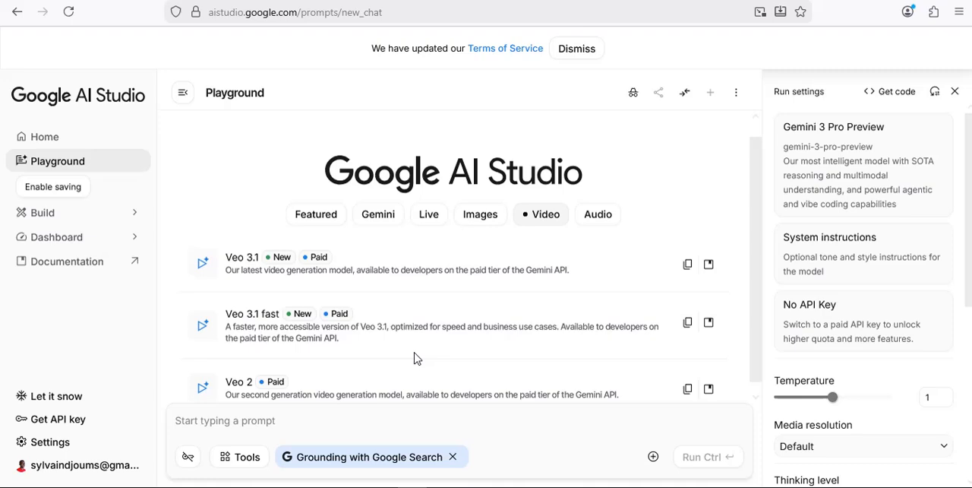
{"action": "scroll", "coordinate": [414, 356], "scroll_direction": "down", "scroll_amount": 1}
{"action": "left_click", "coordinate": [600, 206]}
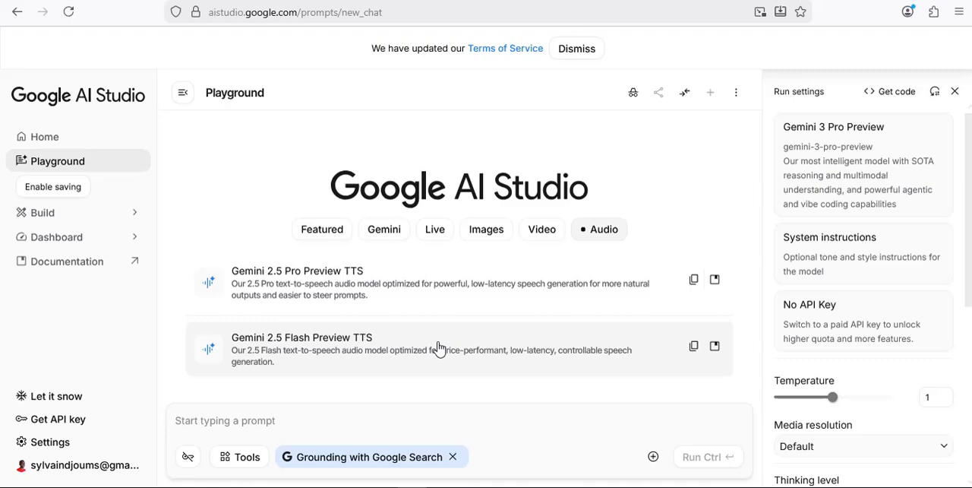
{"action": "left_click", "coordinate": [541, 232]}
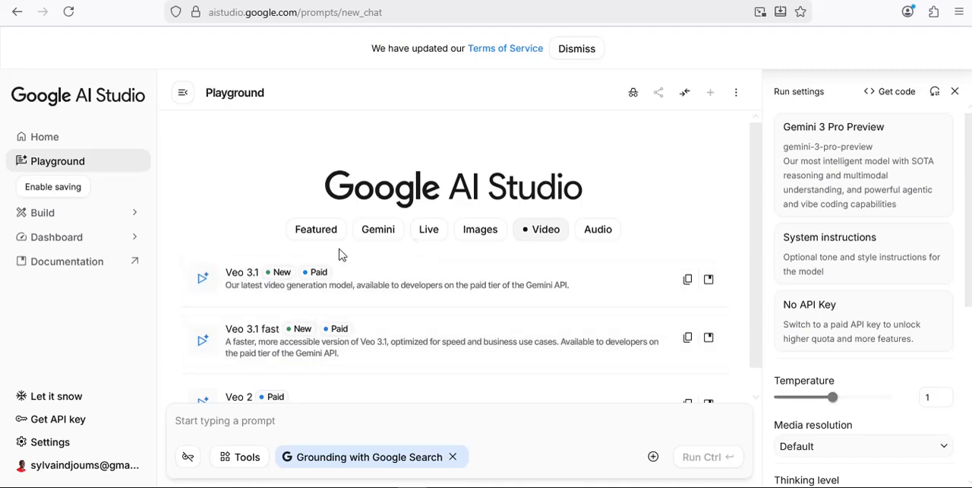
Explore the Talk and Share Screen options of Gemini 2.5 Flash Native Audio Preview 12-2025, declining the Live API notice, and return to the Playground.
{"action": "left_click", "coordinate": [429, 232]}
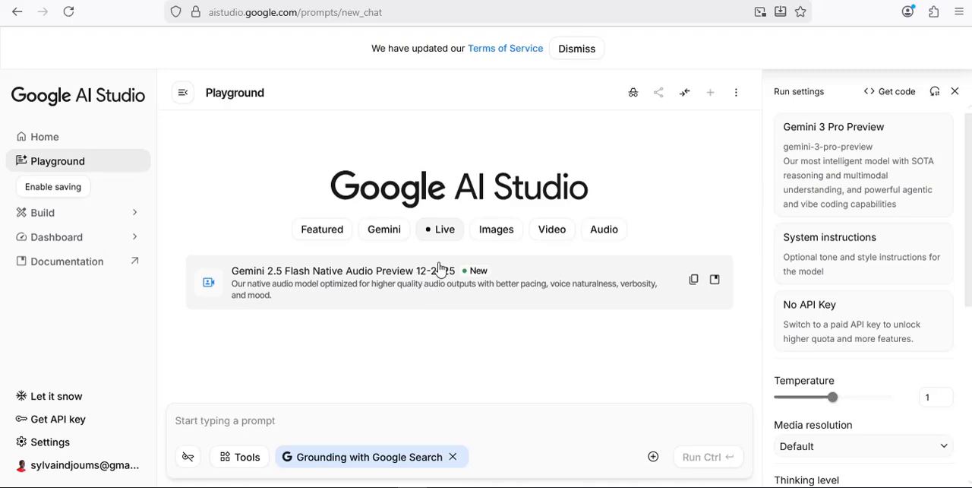
{"action": "left_click", "coordinate": [320, 285]}
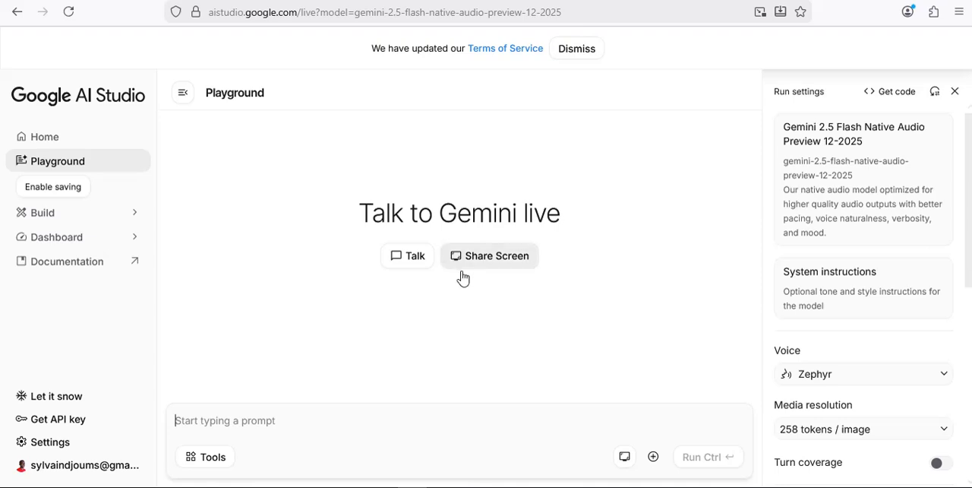
{"action": "left_click", "coordinate": [402, 261]}
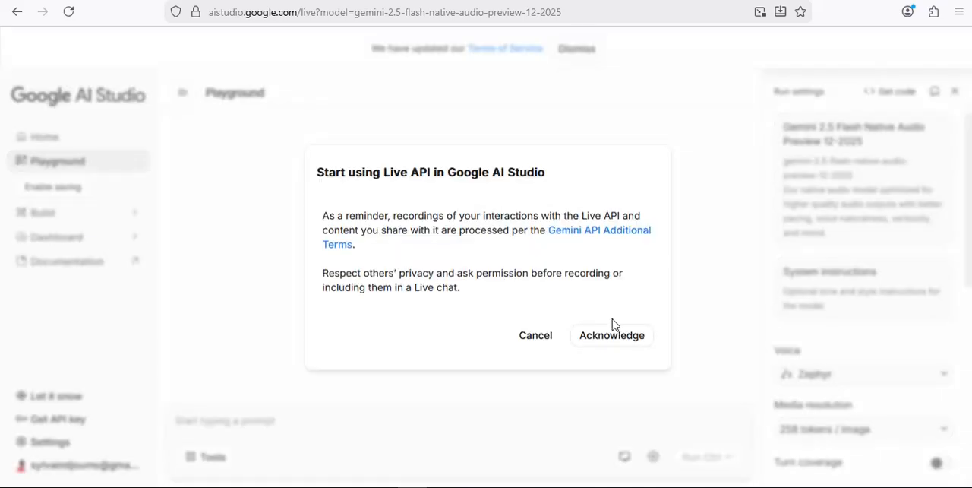
{"action": "left_click", "coordinate": [533, 343]}
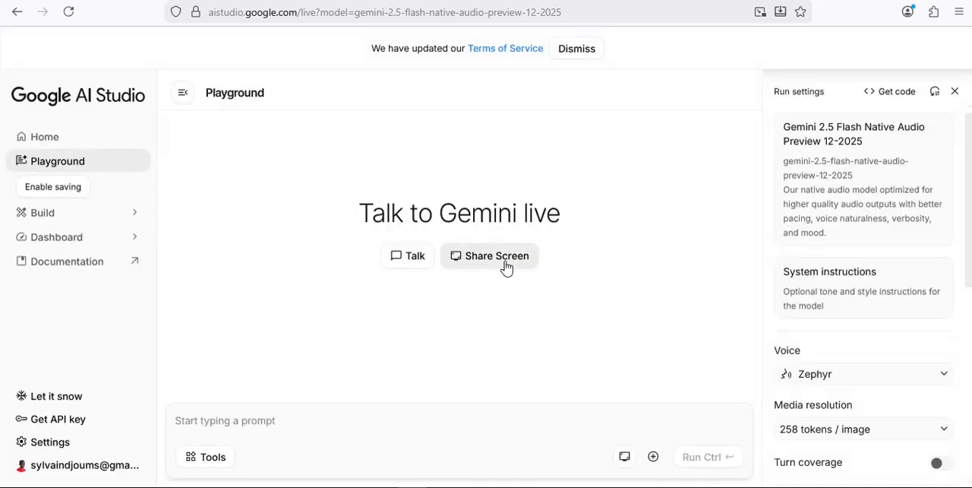
{"action": "left_click", "coordinate": [507, 266]}
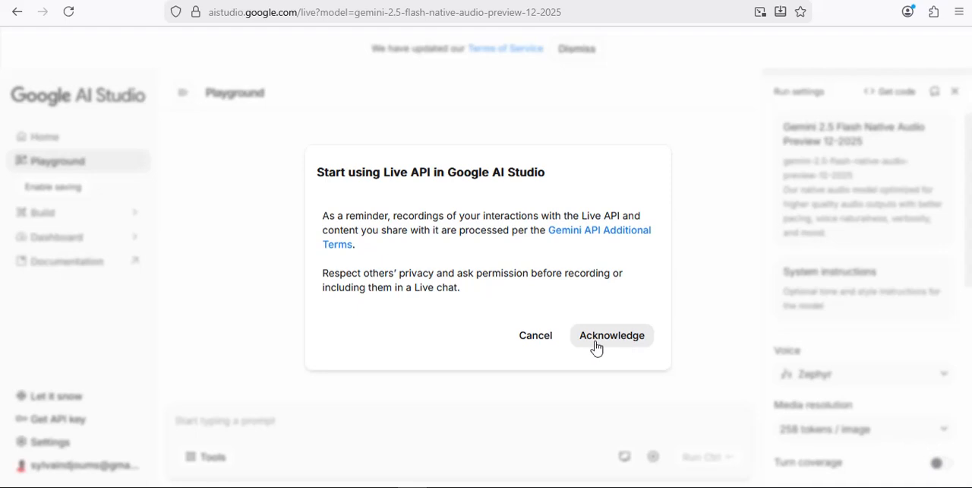
{"action": "left_click", "coordinate": [537, 335]}
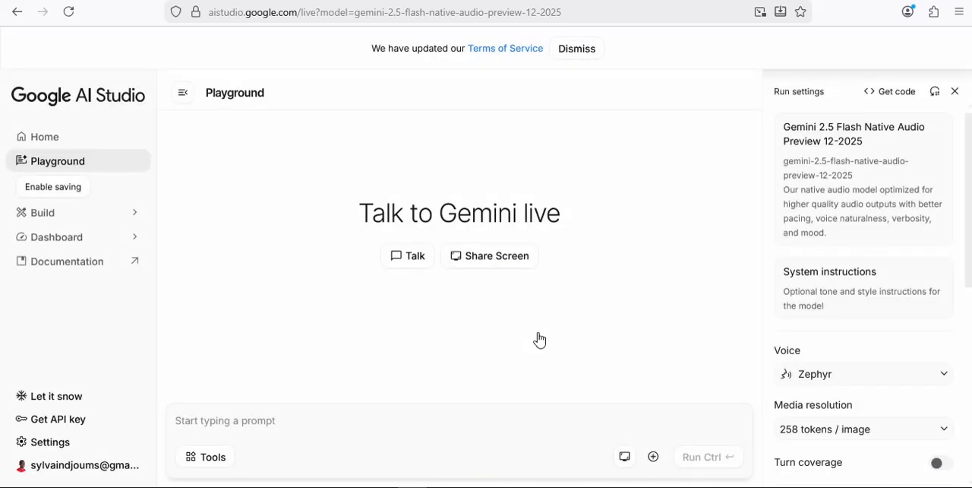
{"action": "left_click", "coordinate": [59, 165]}
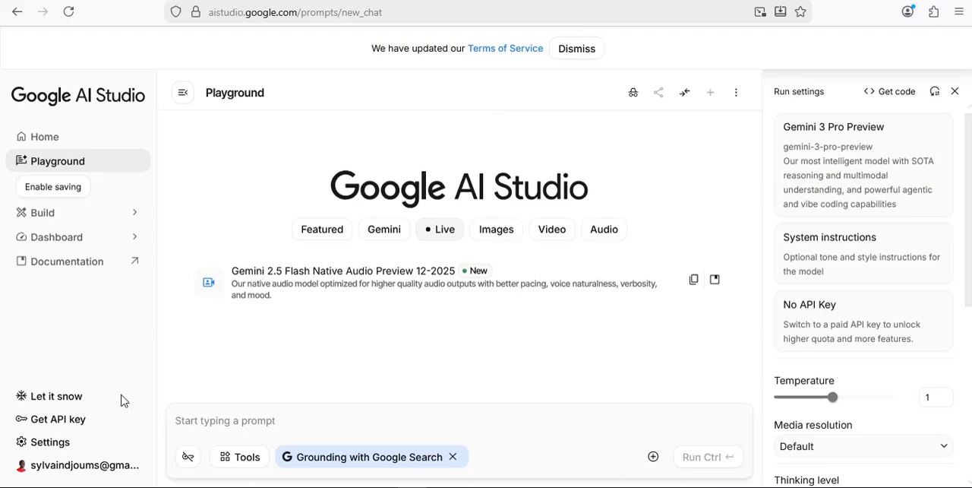
View the API keys page and the billing activation page for the default Gemini project.
{"action": "left_click", "coordinate": [49, 425]}
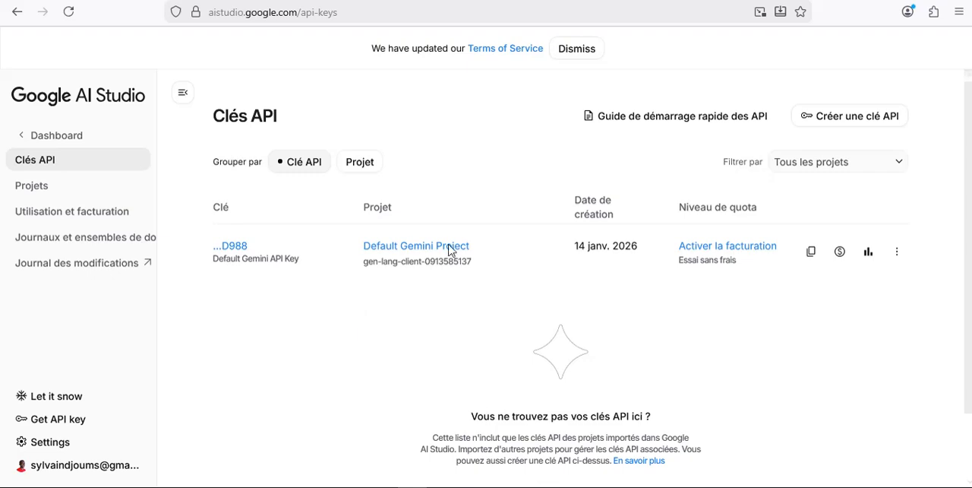
{"action": "left_click", "coordinate": [740, 254]}
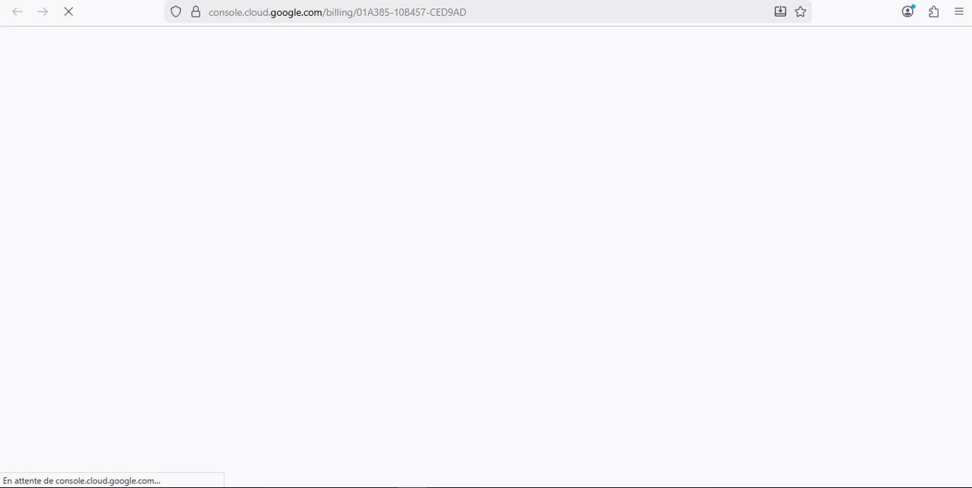
{"action": "left_click", "coordinate": [334, 0]}
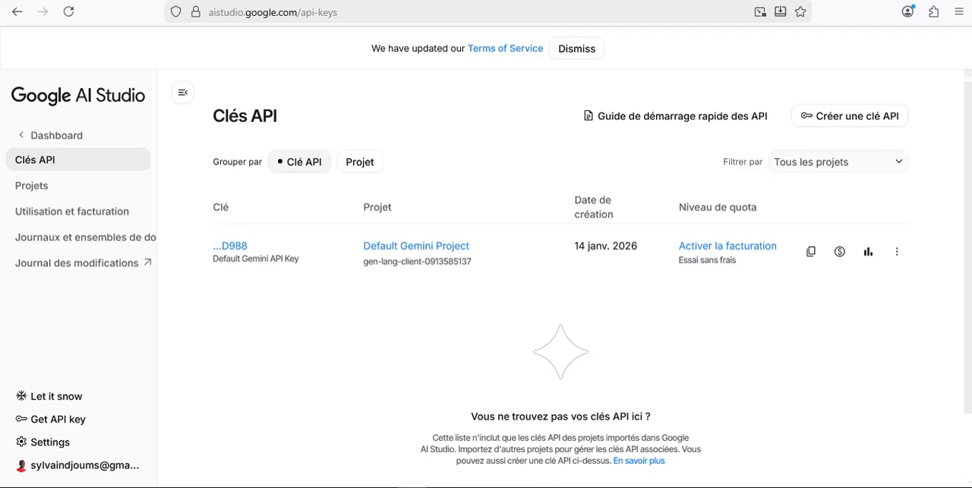
Select Gemini 3 Pro Preview from the Playground's Gemini models as the chat model.
{"action": "left_click", "coordinate": [265, 1]}
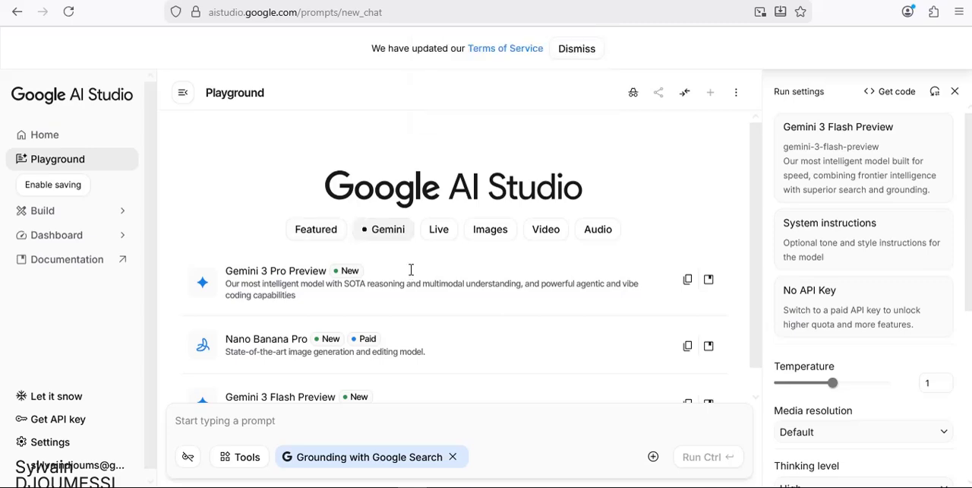
{"action": "scroll", "coordinate": [456, 318], "scroll_direction": "down", "scroll_amount": 1}
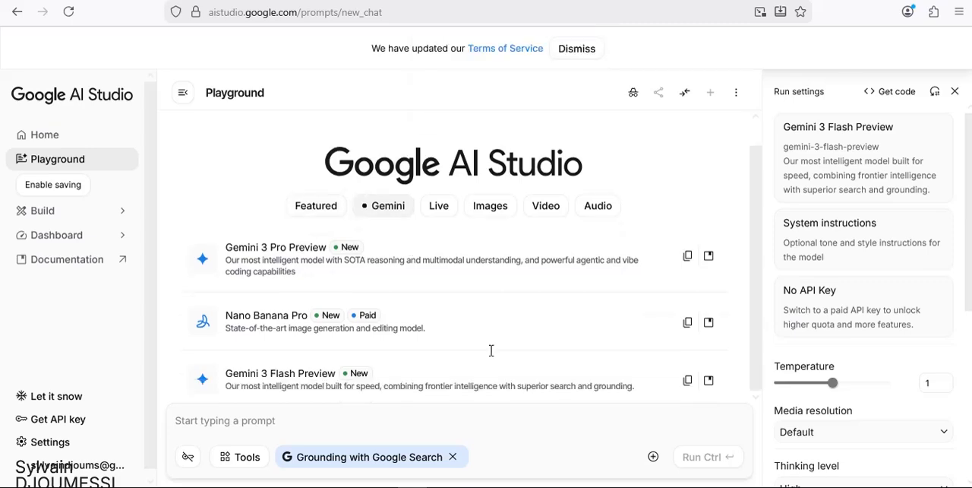
{"action": "left_click", "coordinate": [295, 263]}
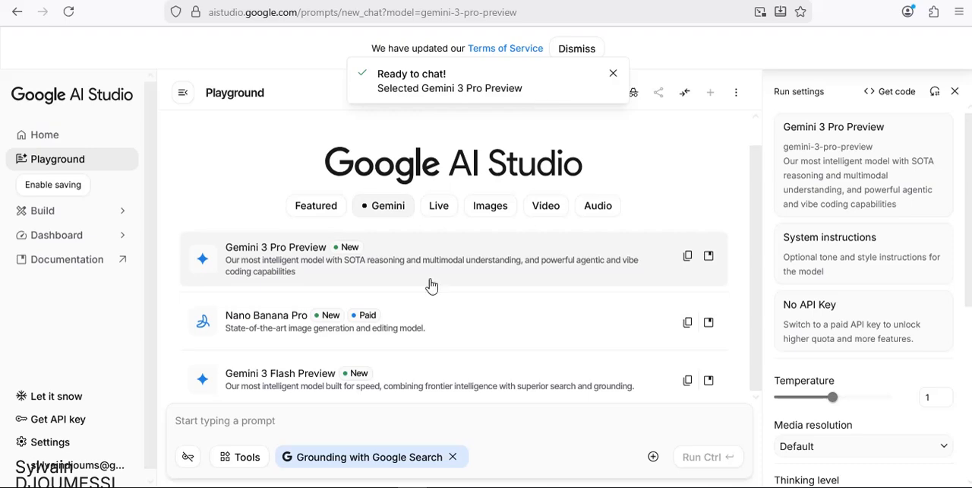
Run the prompt "Imagine une discussion entre un père et sa fille sur le mariage".
{"action": "left_click", "coordinate": [371, 417]}
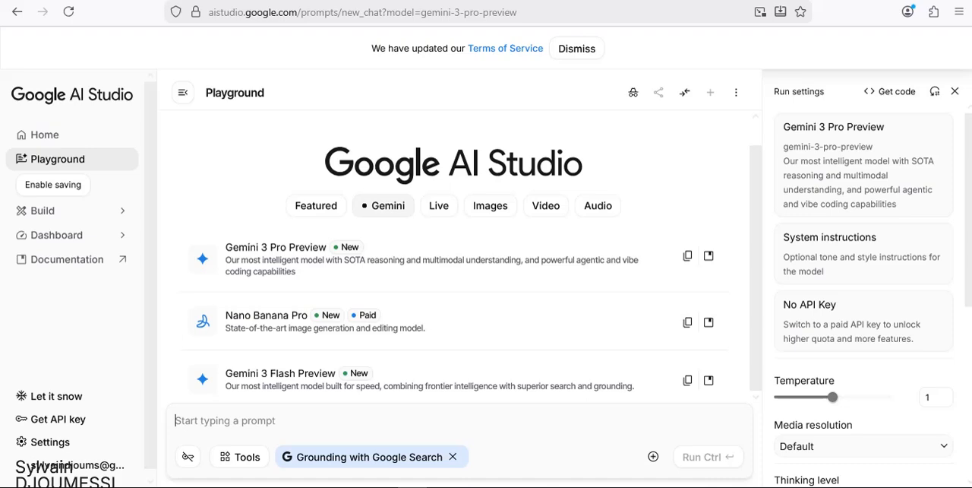
{"action": "type", "text": "Imagine une disc"}
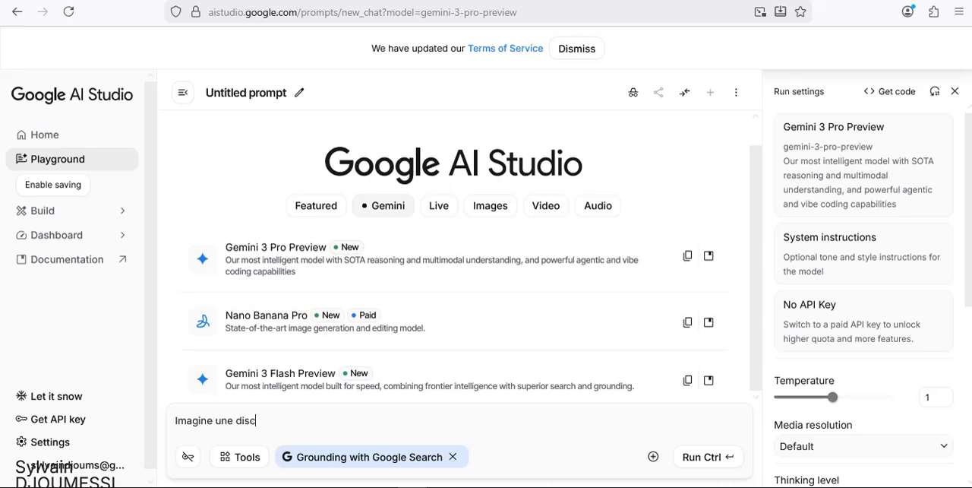
{"action": "type", "text": "ussion entre un père et sa fille s"}
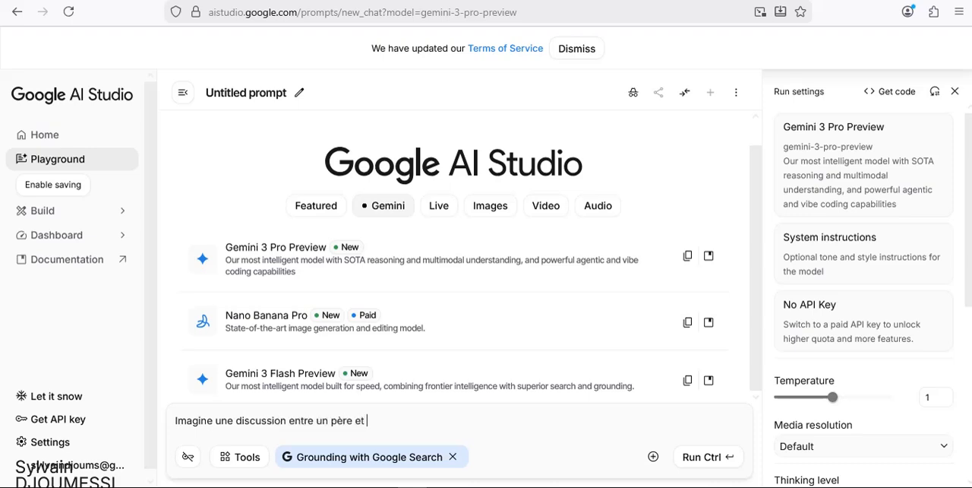
{"action": "type", "text": "ur le mariage"}
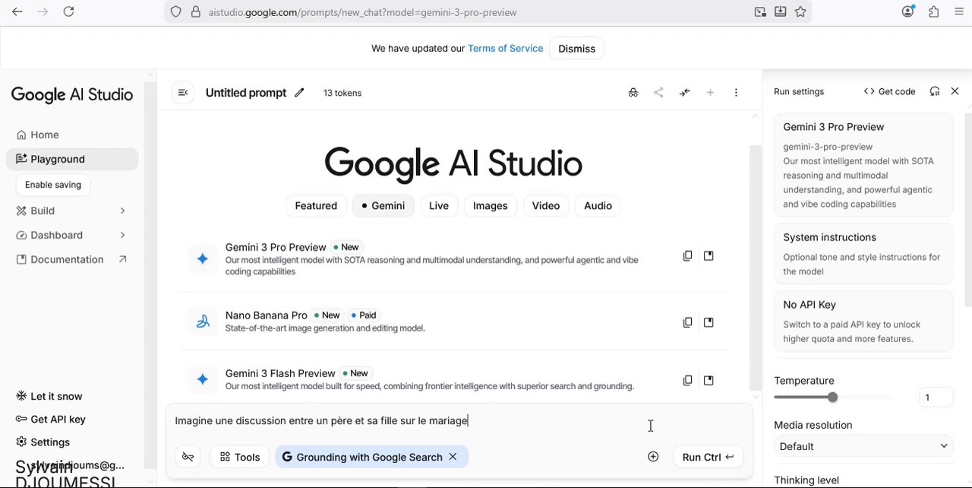
{"action": "left_click", "coordinate": [703, 457]}
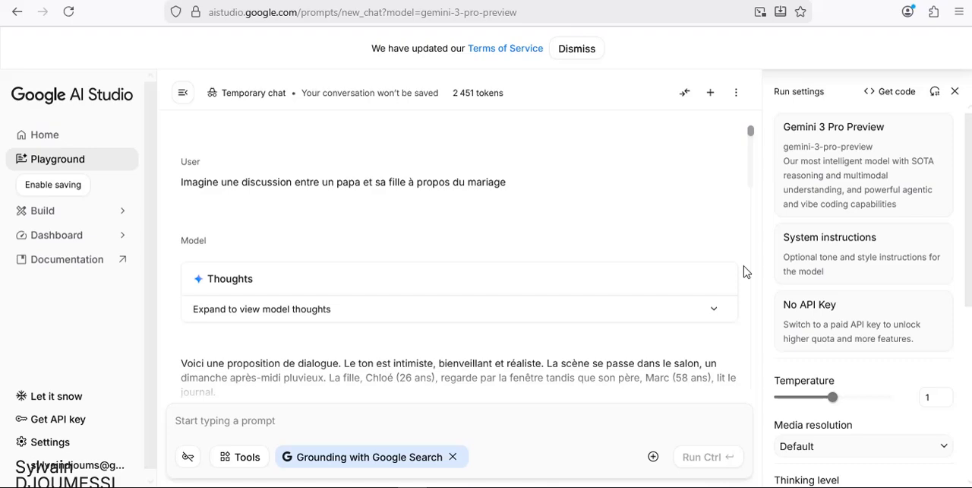
Read through the generated father-daughter dialogue about marriage and copy the model's response as text.
{"action": "scroll", "coordinate": [744, 271], "scroll_direction": "down", "scroll_amount": 5}
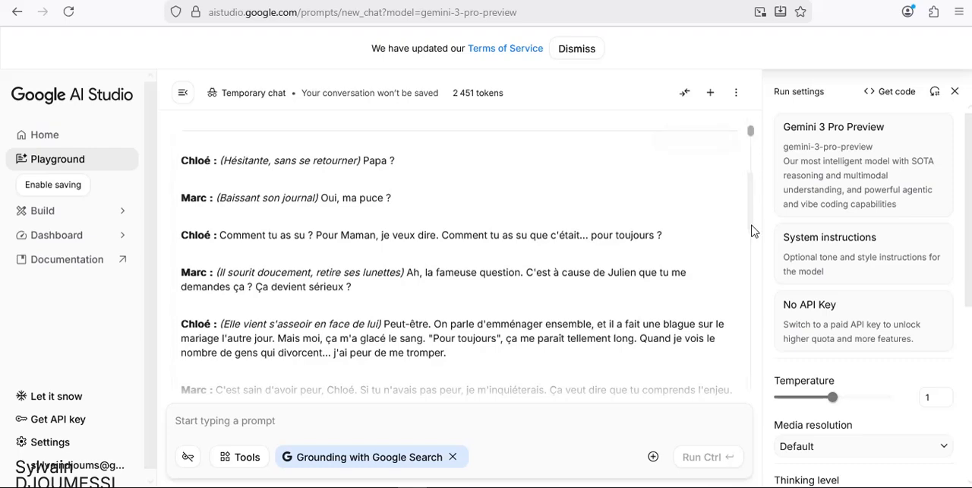
{"action": "left_click_drag", "start_coordinate": [752, 231], "coordinate": [751, 162]}
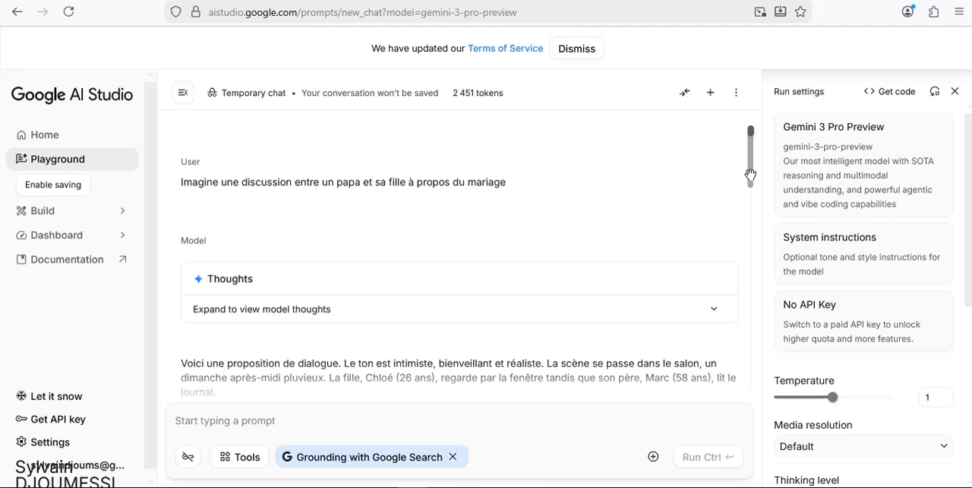
{"action": "scroll", "coordinate": [750, 175], "scroll_direction": "down", "scroll_amount": 5}
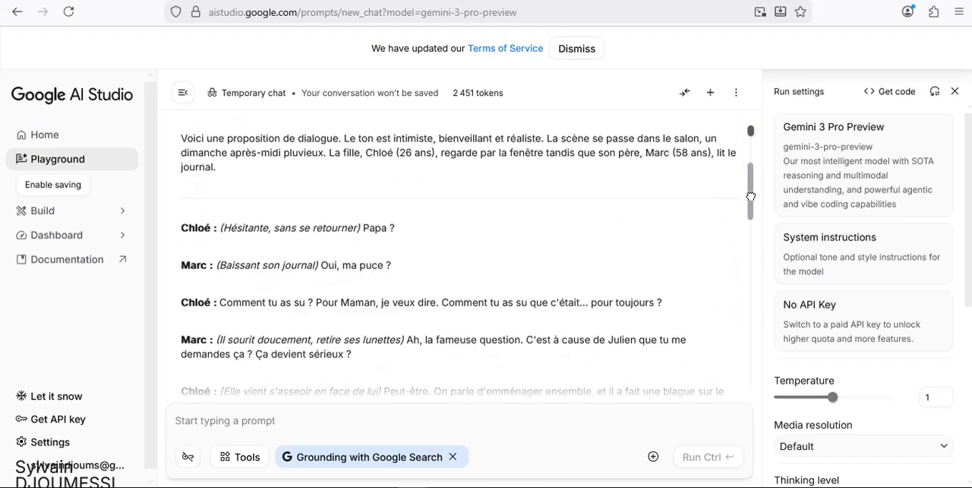
{"action": "scroll", "coordinate": [724, 186], "scroll_direction": "down", "scroll_amount": 1}
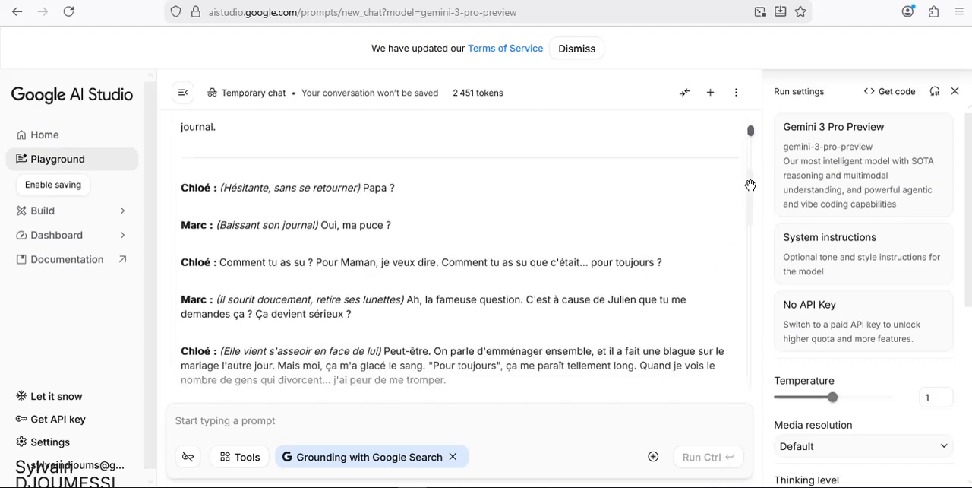
{"action": "scroll", "coordinate": [727, 141], "scroll_direction": "up", "scroll_amount": 2}
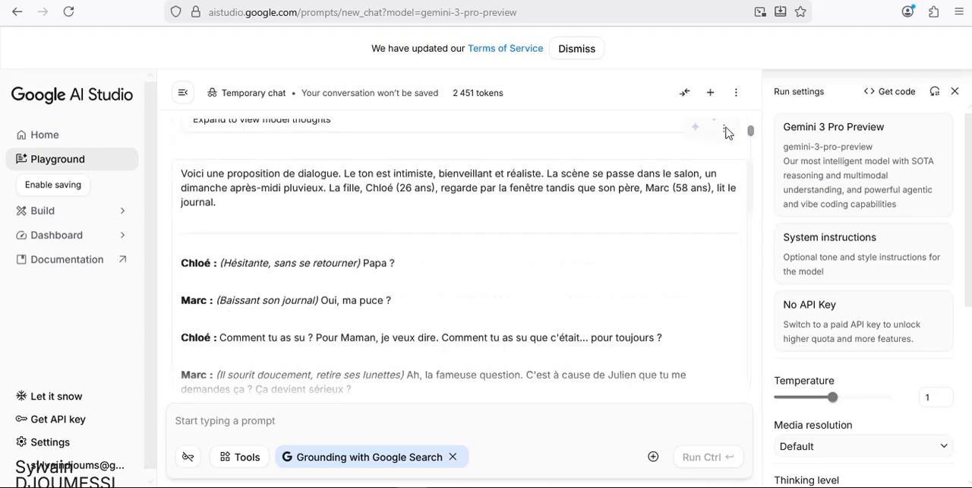
{"action": "left_click", "coordinate": [726, 132]}
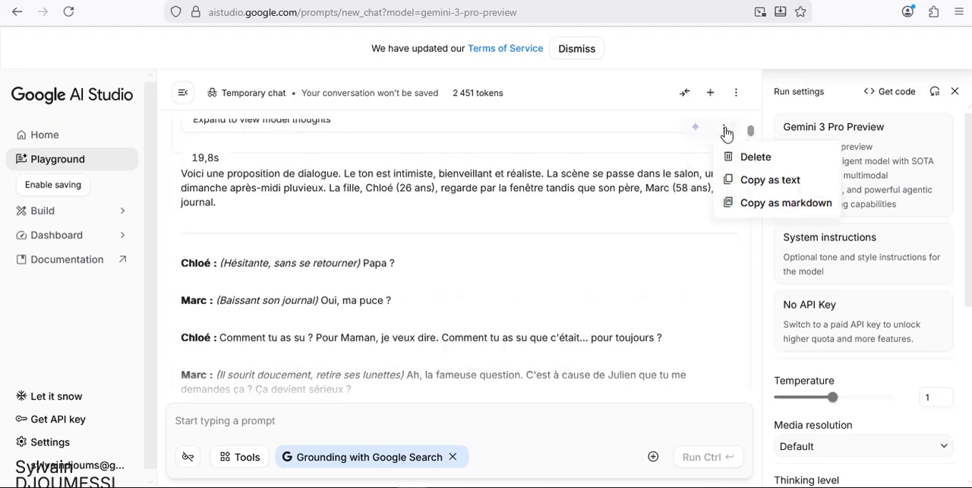
{"action": "left_click", "coordinate": [773, 182]}
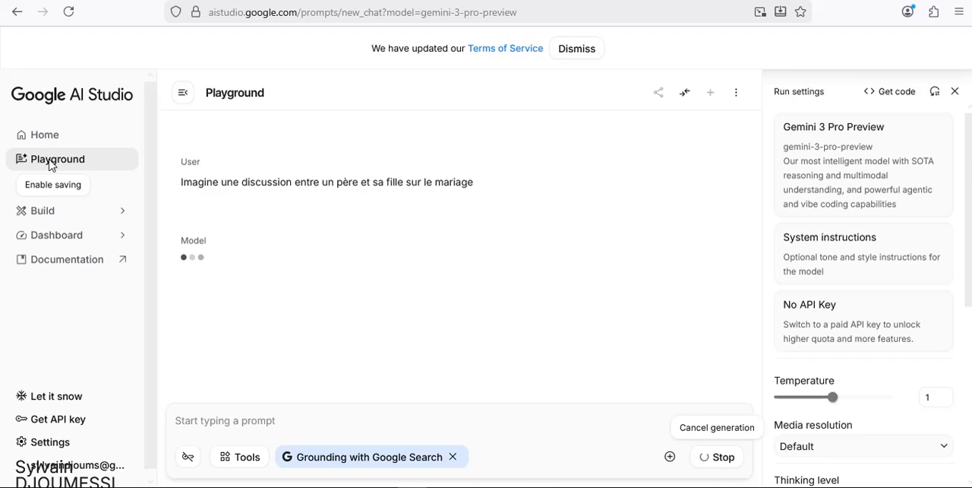
Leave the Build section and reopen the Playground from the home page.
{"action": "left_click", "coordinate": [74, 137]}
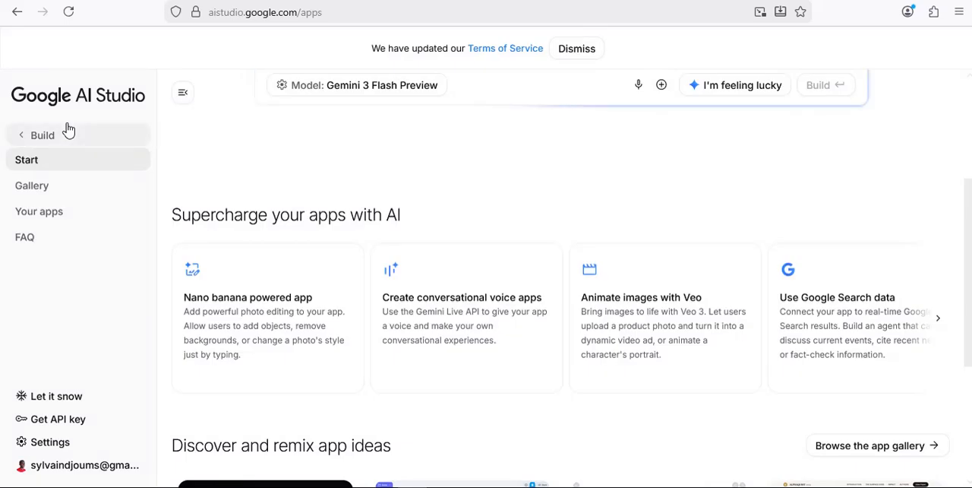
{"action": "left_click", "coordinate": [77, 143]}
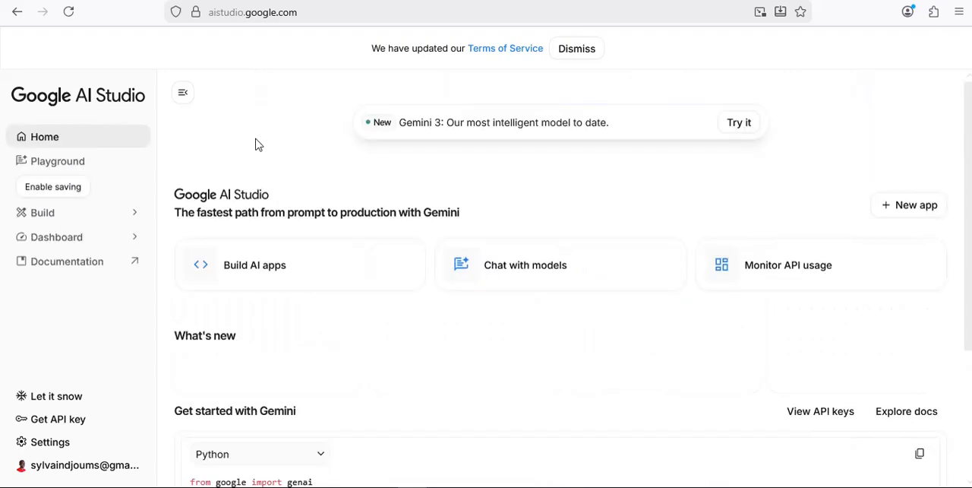
{"action": "left_click", "coordinate": [58, 167]}
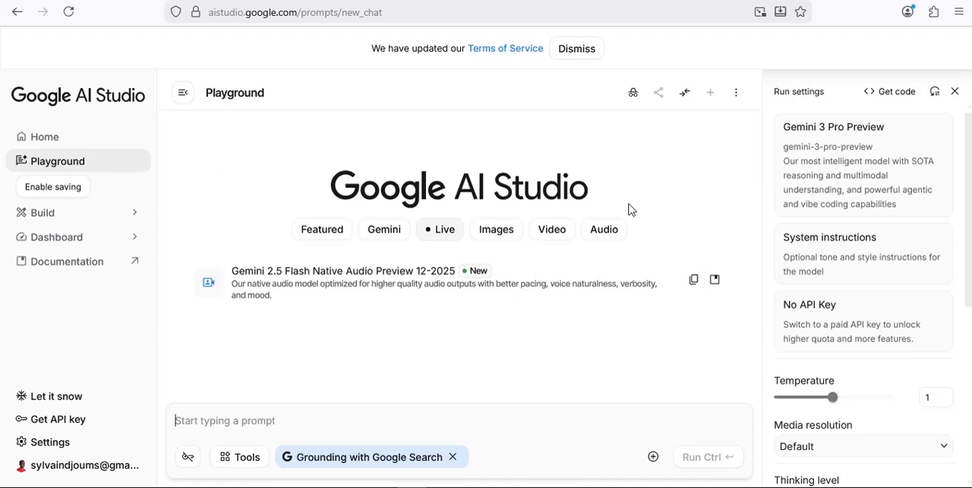
Open Gemini 2.5 Pro Preview TTS from the Playground's audio models and highlight its sample raw script.
{"action": "left_click", "coordinate": [611, 235]}
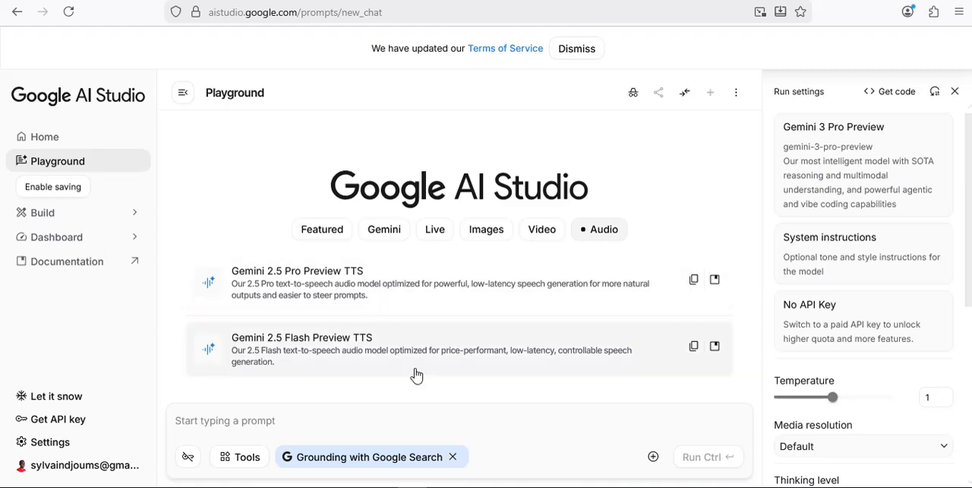
{"action": "left_click", "coordinate": [309, 289]}
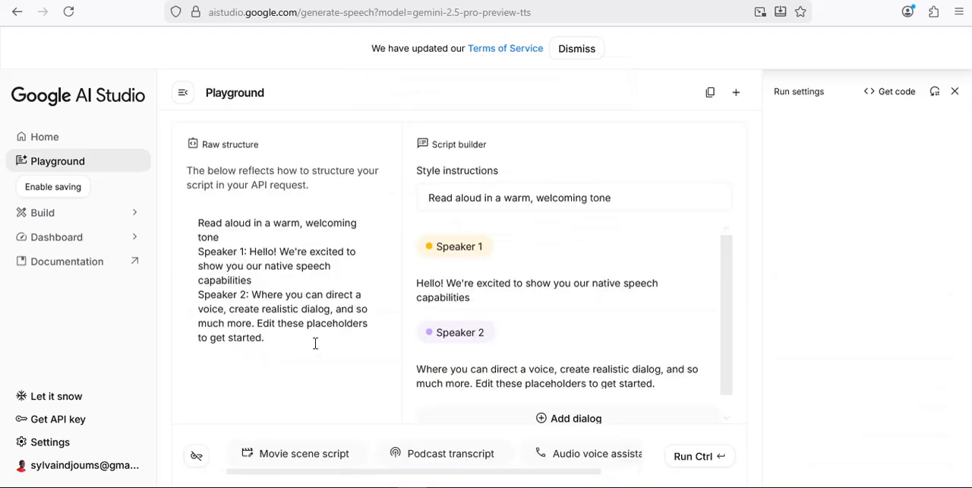
{"action": "left_click_drag", "start_coordinate": [241, 266], "coordinate": [190, 181]}
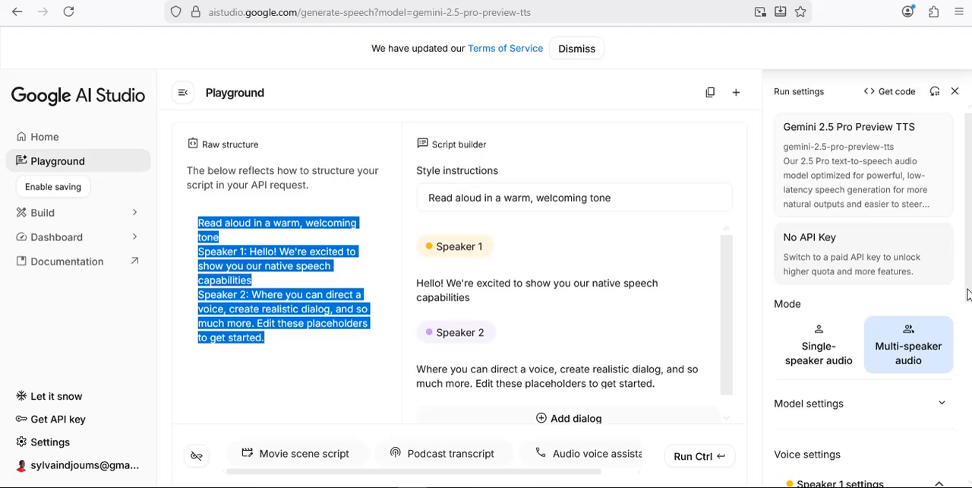
Examine the speech mode and speaker voice settings, including the voices offered for Speaker 1.
{"action": "left_click_drag", "start_coordinate": [966, 294], "coordinate": [965, 393]}
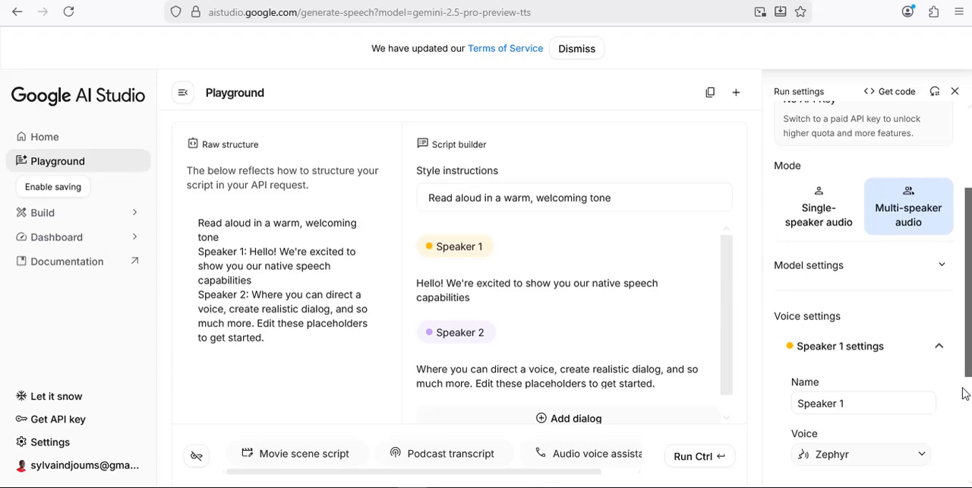
{"action": "scroll", "coordinate": [835, 282], "scroll_direction": "down", "scroll_amount": 1}
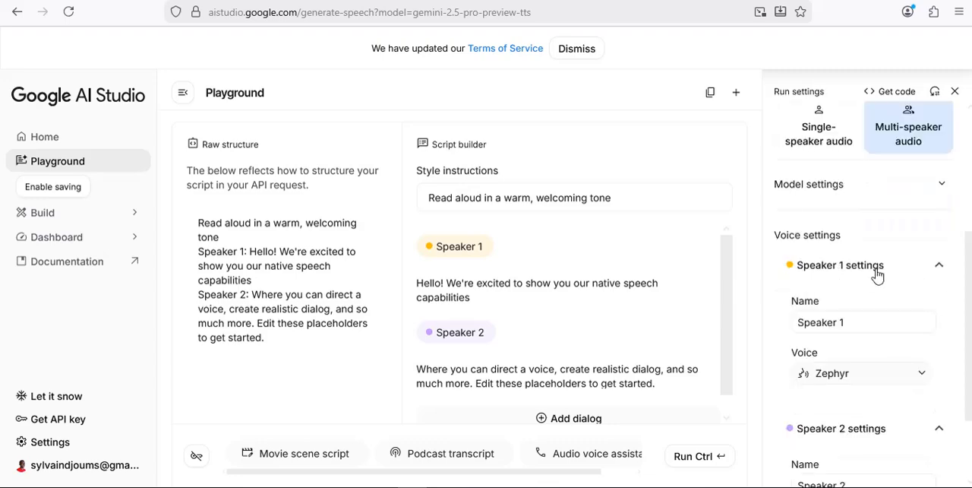
{"action": "left_click_drag", "start_coordinate": [968, 304], "coordinate": [969, 374]}
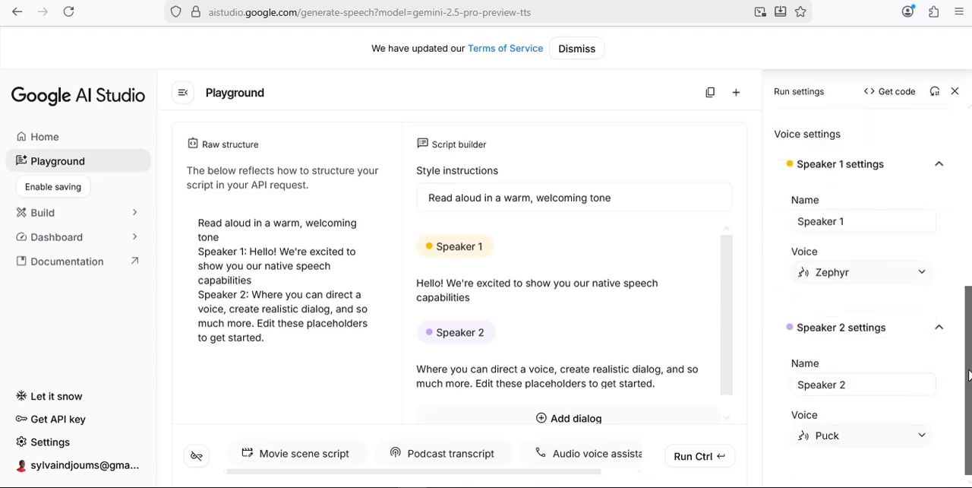
{"action": "left_click", "coordinate": [924, 275]}
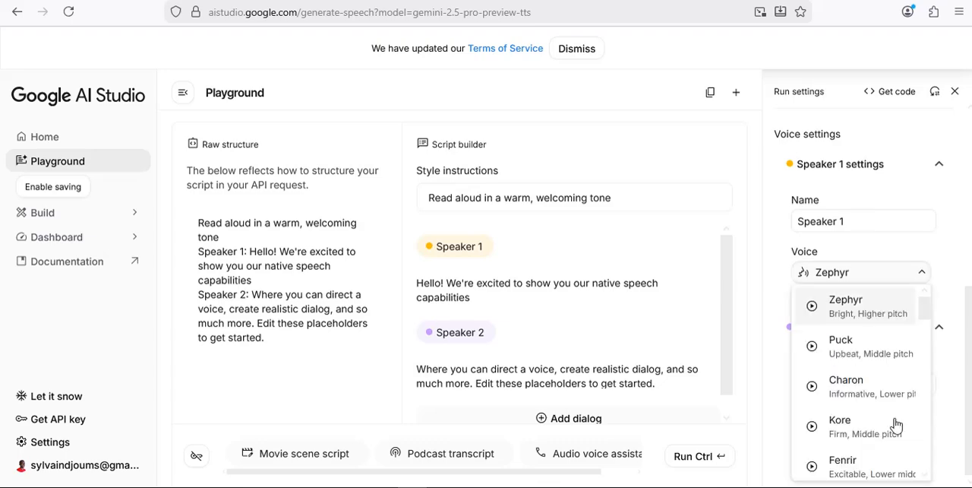
{"action": "left_click", "coordinate": [966, 304]}
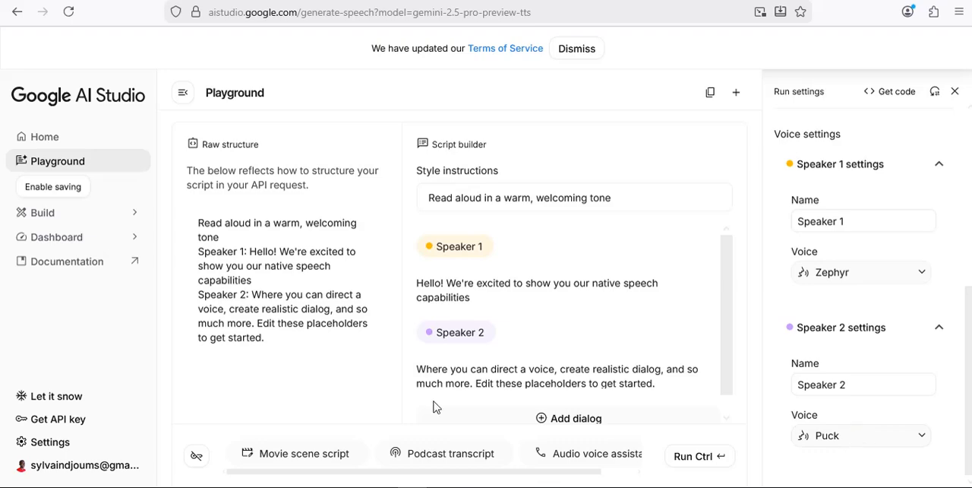
Delete the placeholder script from the raw structure and try to paste the copied dialogue in its place.
{"action": "triple_click", "coordinate": [297, 248]}
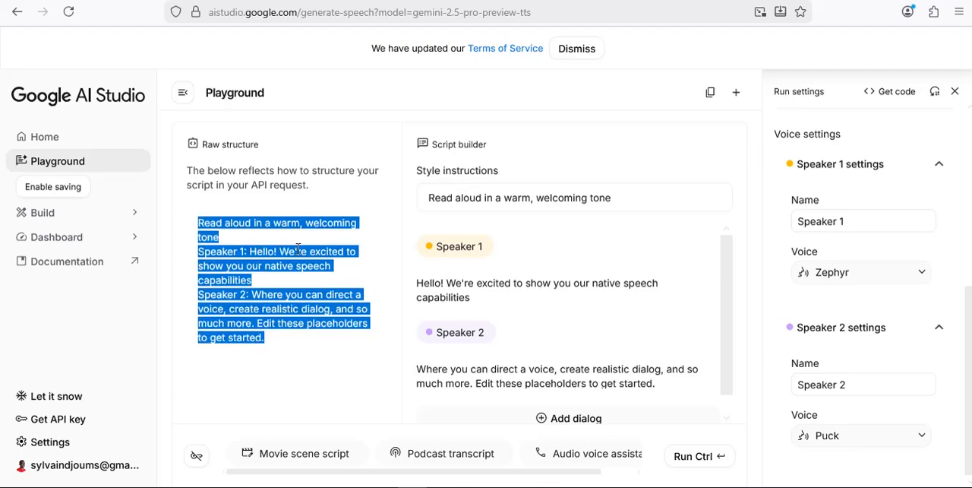
{"action": "key", "text": "BackSpace"}
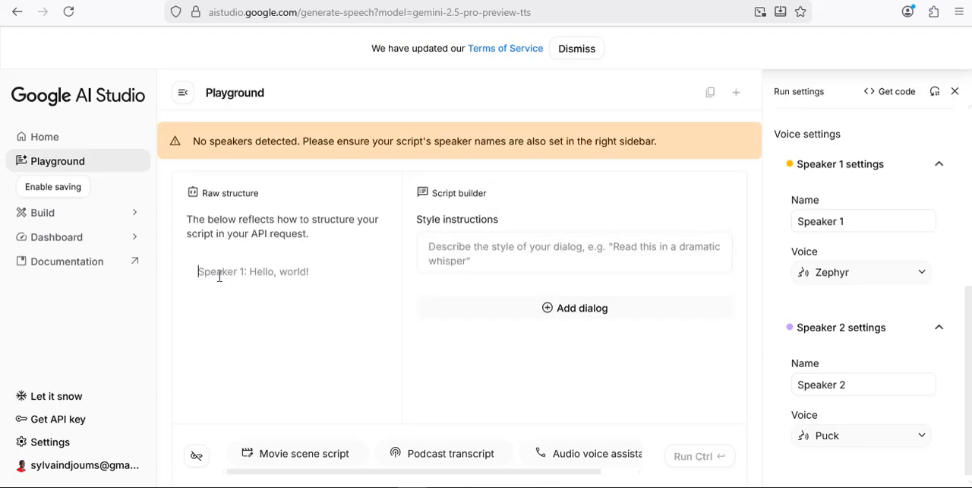
{"action": "right_click", "coordinate": [219, 276]}
{"action": "key", "text": "Escape"}
{"action": "right_click", "coordinate": [285, 275]}
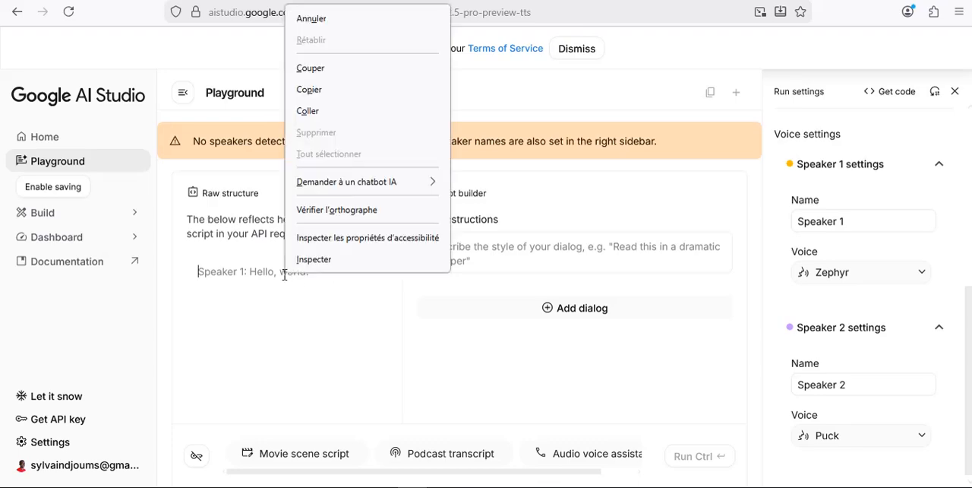
{"action": "left_click", "coordinate": [332, 111]}
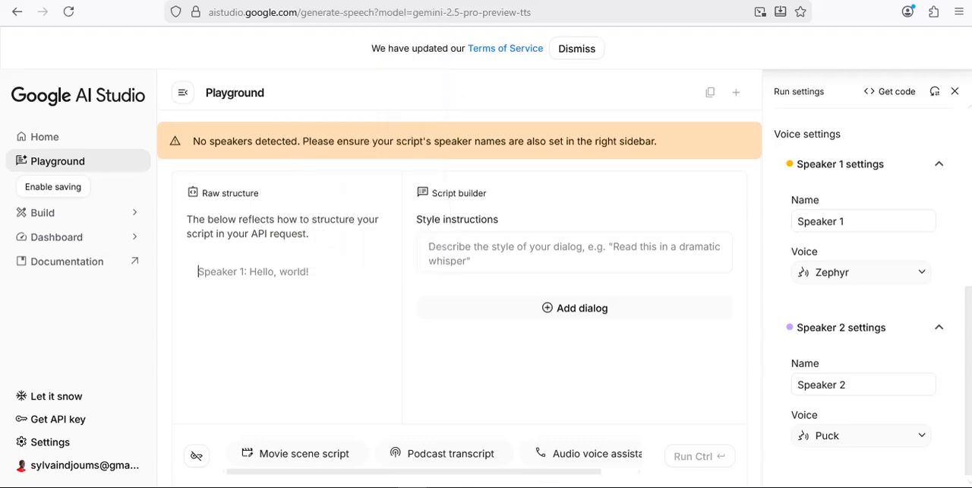
Return to the Gemini 3 Pro Preview chat and look through the conversation for the dialogue response to copy.
{"action": "left_click", "coordinate": [486, 1]}
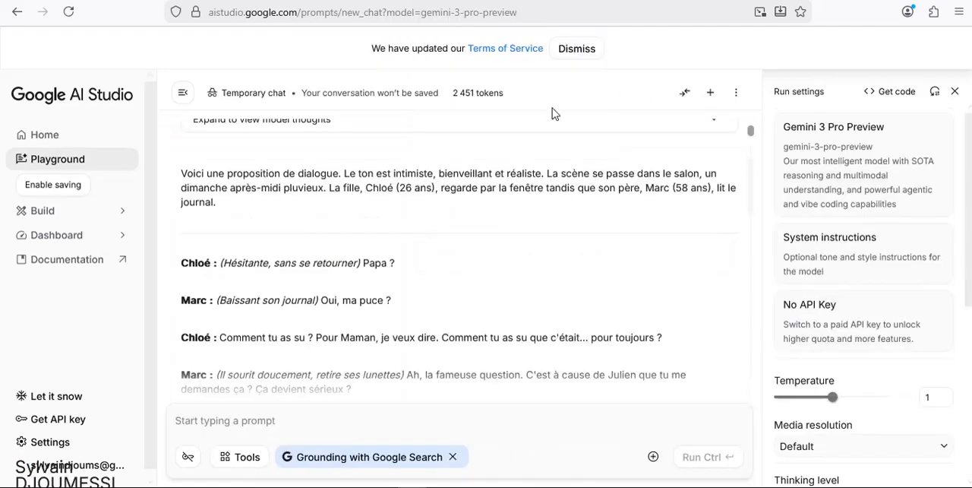
{"action": "scroll", "coordinate": [749, 193], "scroll_direction": "down", "scroll_amount": 3}
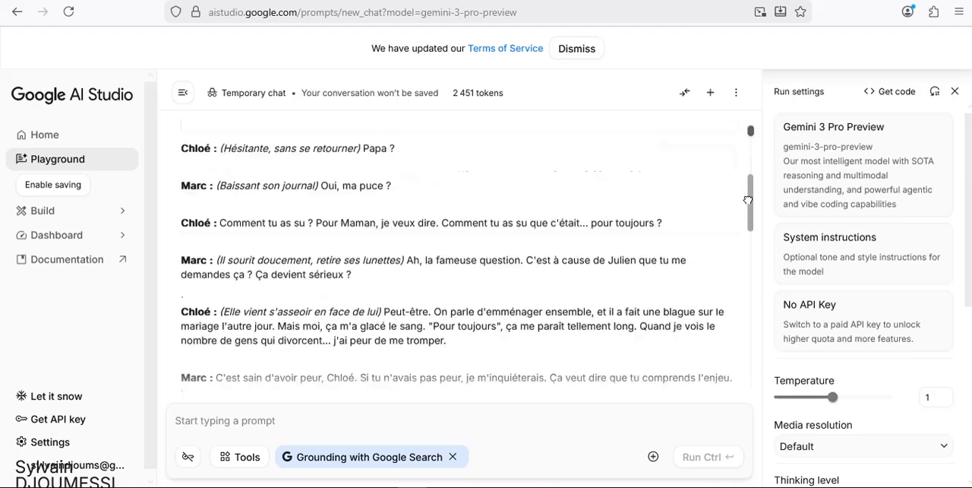
{"action": "scroll", "coordinate": [752, 199], "scroll_direction": "down", "scroll_amount": 3}
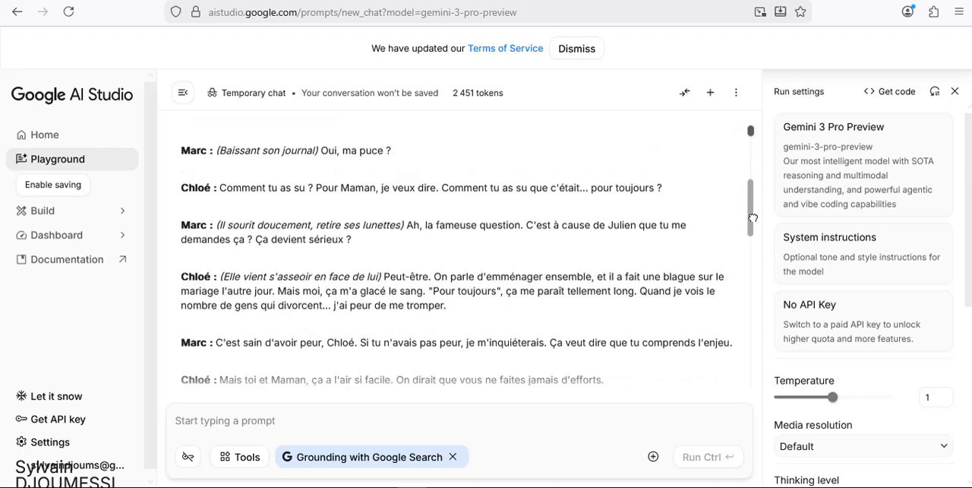
{"action": "scroll", "coordinate": [752, 194], "scroll_direction": "up", "scroll_amount": 2}
{"action": "scroll", "coordinate": [752, 192], "scroll_direction": "up", "scroll_amount": 4}
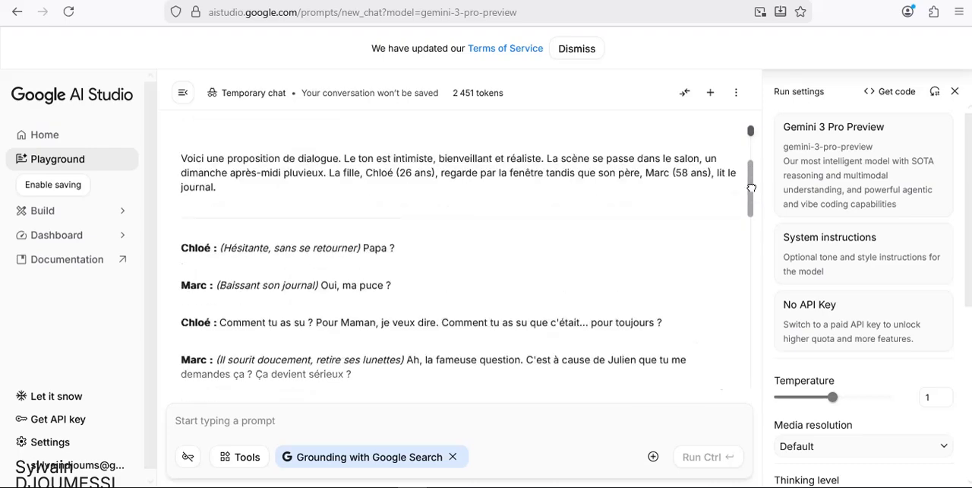
{"action": "scroll", "coordinate": [750, 188], "scroll_direction": "up", "scroll_amount": 5}
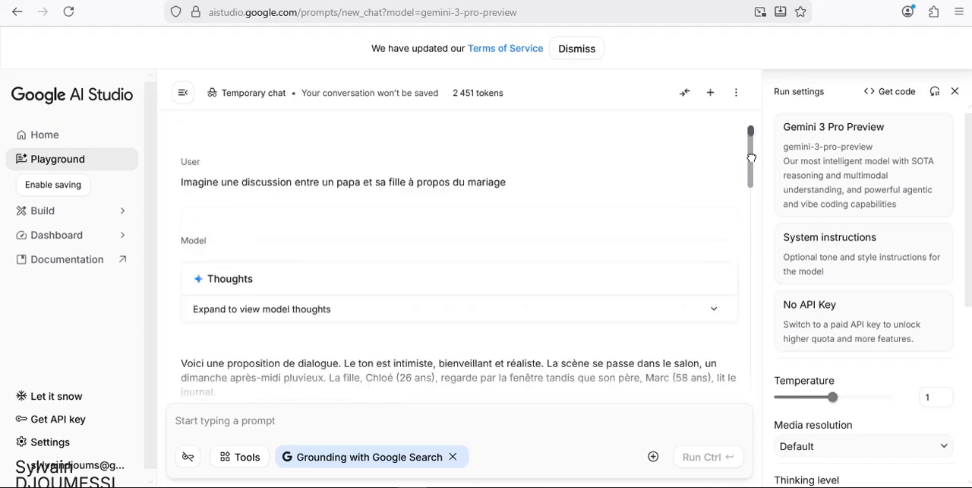
{"action": "scroll", "coordinate": [750, 169], "scroll_direction": "down", "scroll_amount": 1}
{"action": "scroll", "coordinate": [750, 169], "scroll_direction": "down", "scroll_amount": 3}
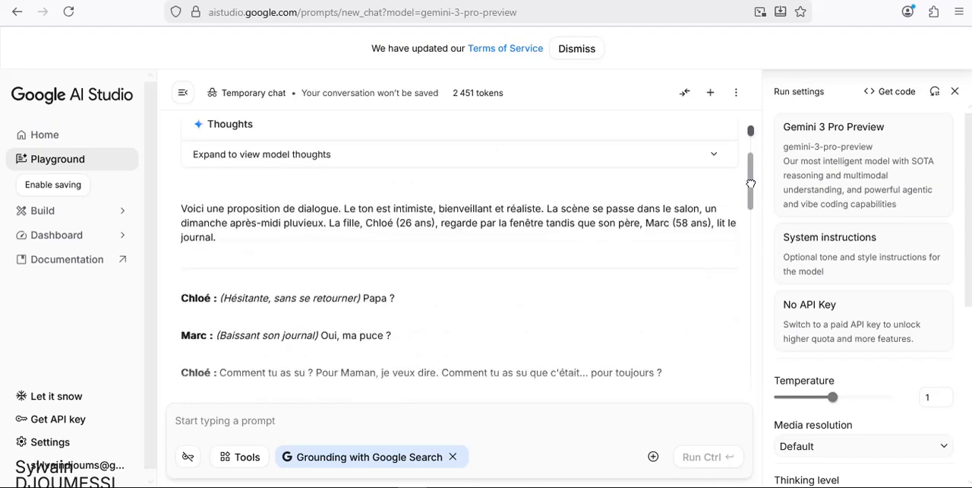
{"action": "scroll", "coordinate": [750, 184], "scroll_direction": "down", "scroll_amount": 1}
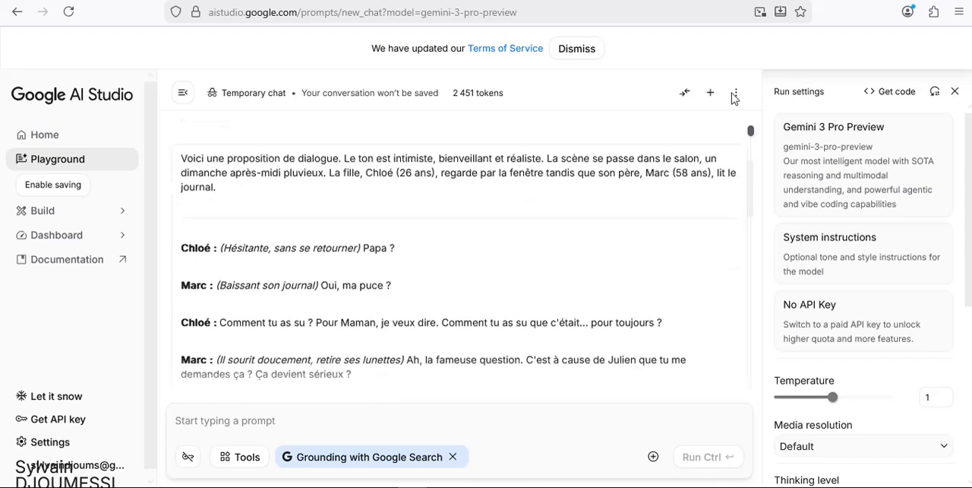
{"action": "mouse_move", "coordinate": [726, 147]}
{"action": "scroll", "coordinate": [751, 173], "scroll_direction": "up", "scroll_amount": 2}
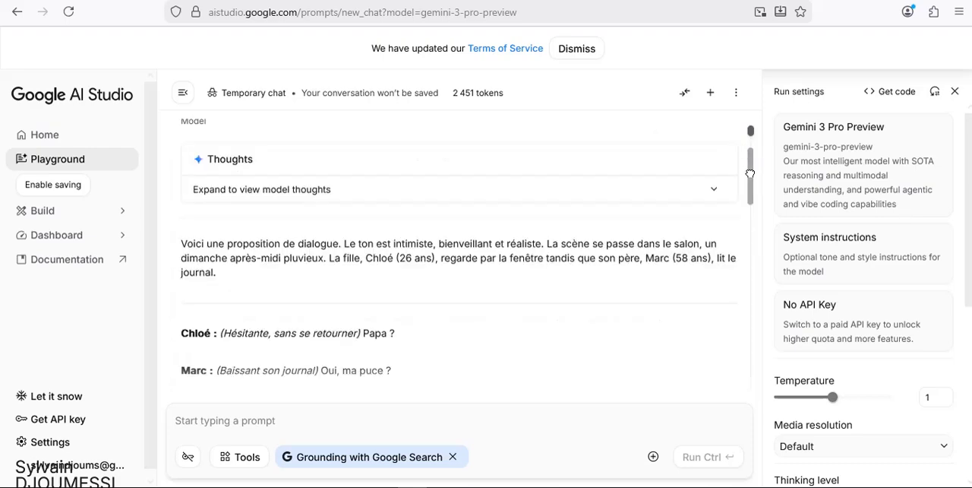
{"action": "scroll", "coordinate": [752, 193], "scroll_direction": "down", "scroll_amount": 2}
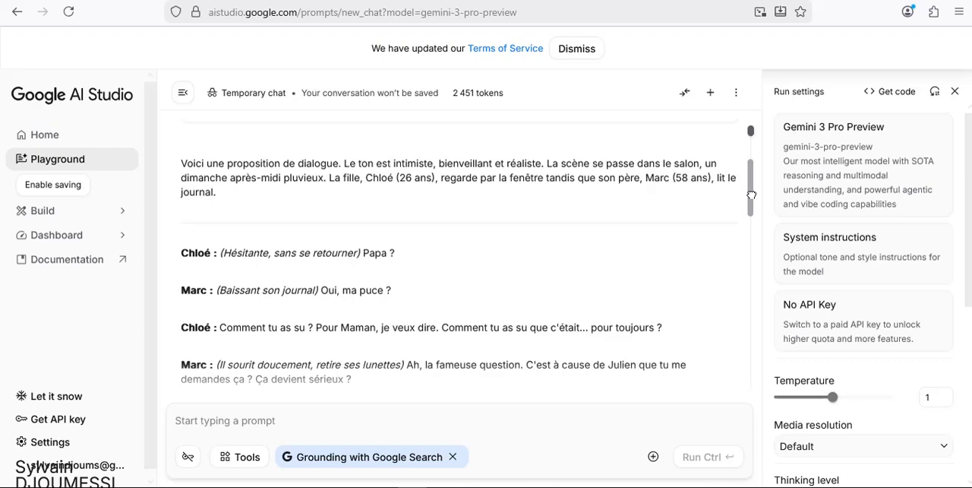
{"action": "scroll", "coordinate": [751, 196], "scroll_direction": "down", "scroll_amount": 2}
{"action": "scroll", "coordinate": [750, 190], "scroll_direction": "up", "scroll_amount": 1}
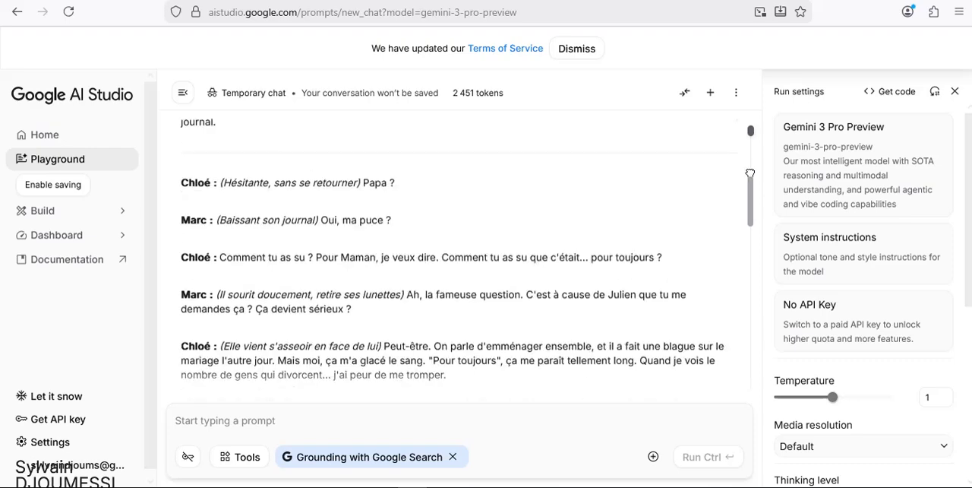
{"action": "left_click_drag", "start_coordinate": [750, 174], "coordinate": [750, 131]}
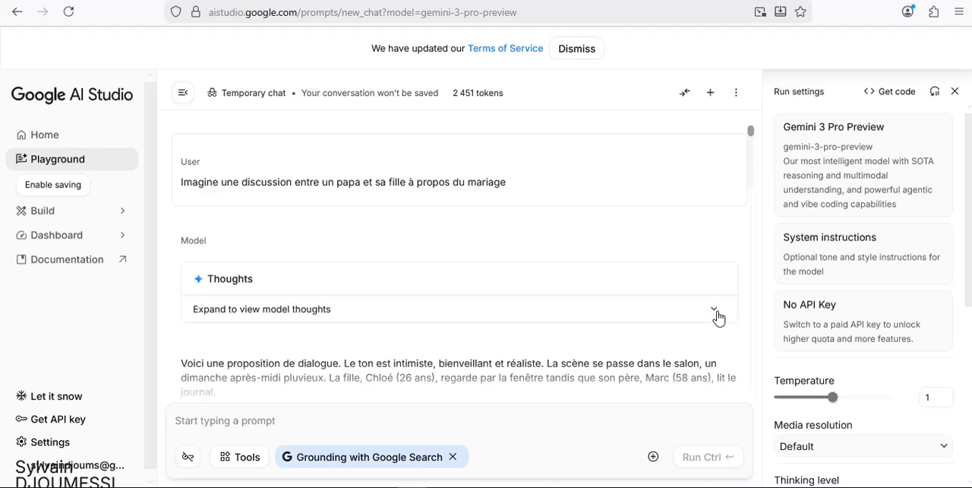
Try to copy the model's Thoughts block as text and paste it into the speech script's raw structure.
{"action": "scroll", "coordinate": [714, 288], "scroll_direction": "down", "scroll_amount": 2}
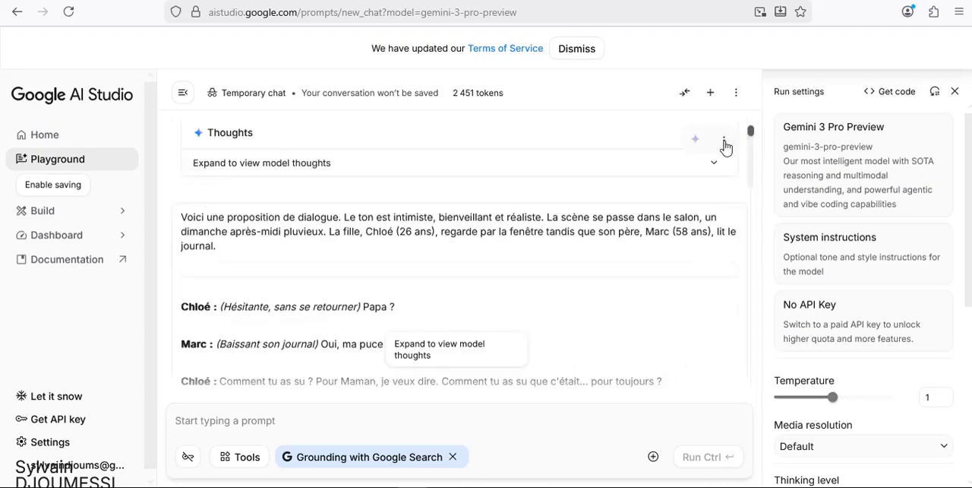
{"action": "left_click", "coordinate": [725, 143]}
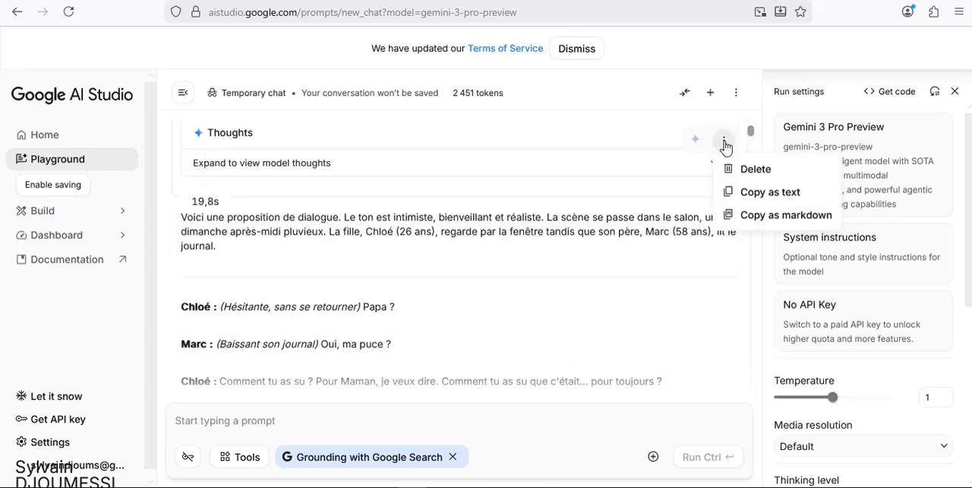
{"action": "left_click", "coordinate": [759, 199]}
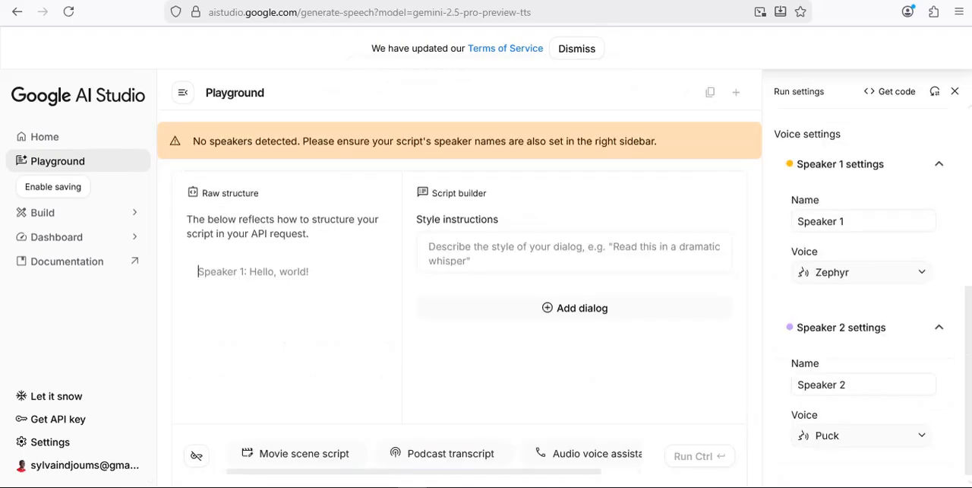
{"action": "right_click", "coordinate": [259, 279]}
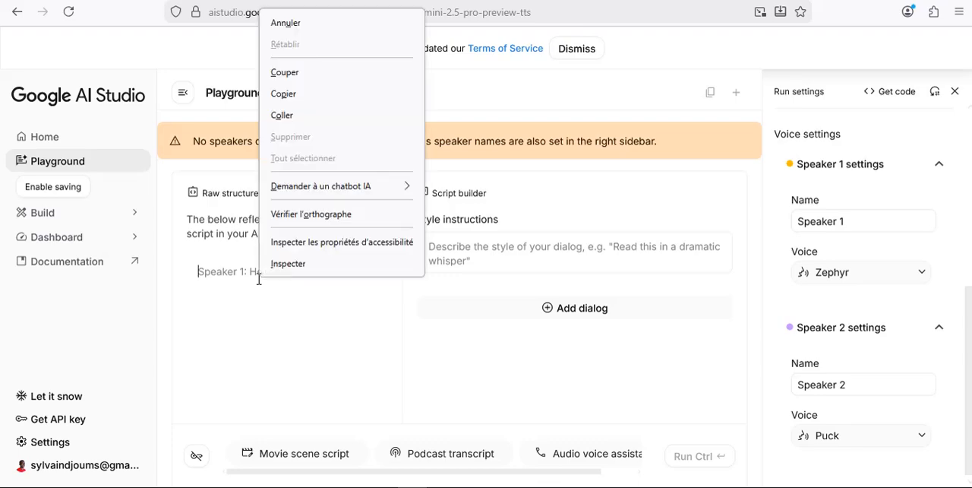
{"action": "left_click", "coordinate": [308, 116]}
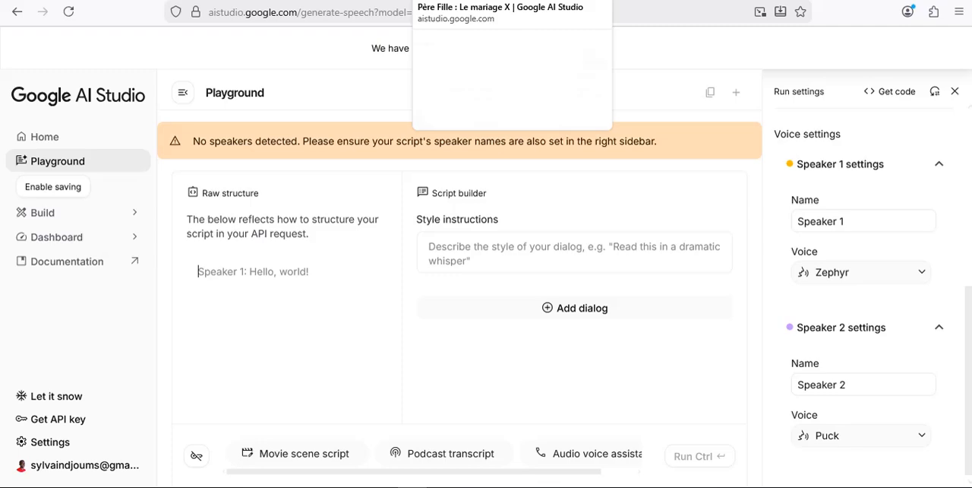
Copy the father-daughter dialogue response as text from the chat and paste it into the speech script's raw structure.
{"action": "left_click", "coordinate": [461, 1]}
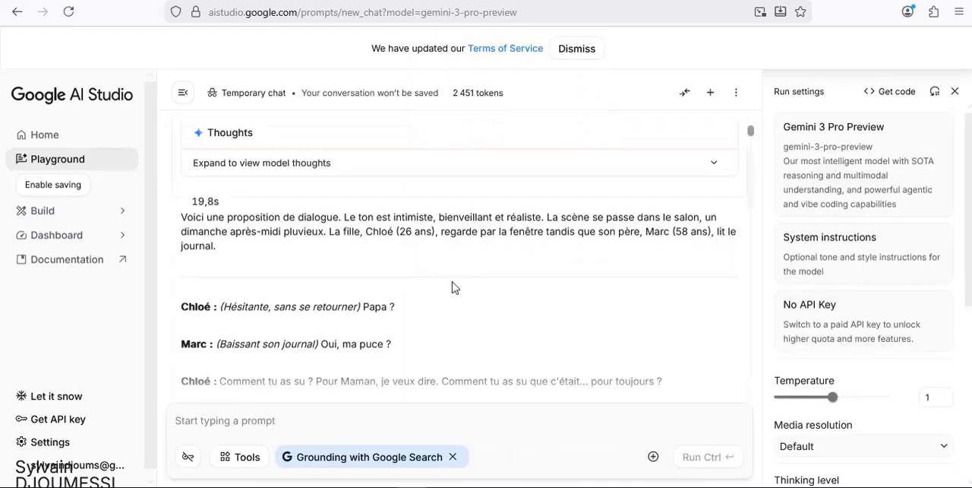
{"action": "scroll", "coordinate": [427, 298], "scroll_direction": "down", "scroll_amount": 2}
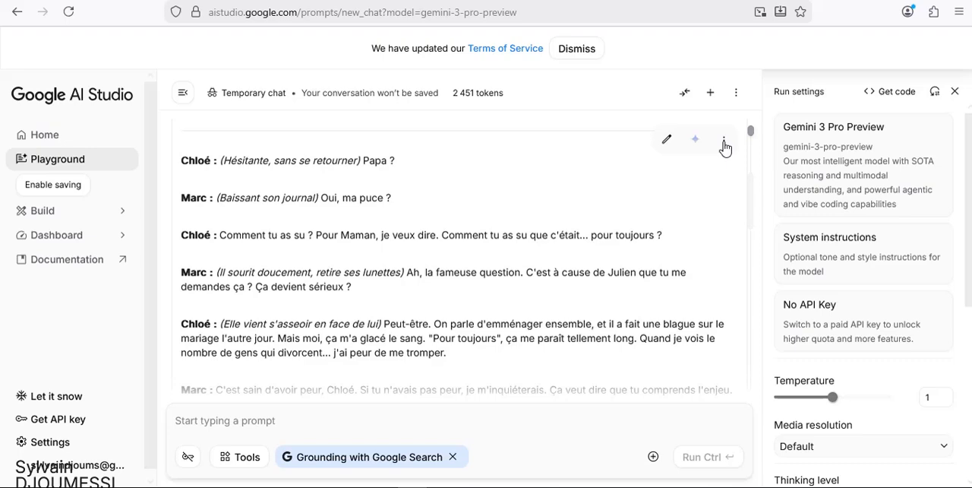
{"action": "left_click", "coordinate": [724, 144]}
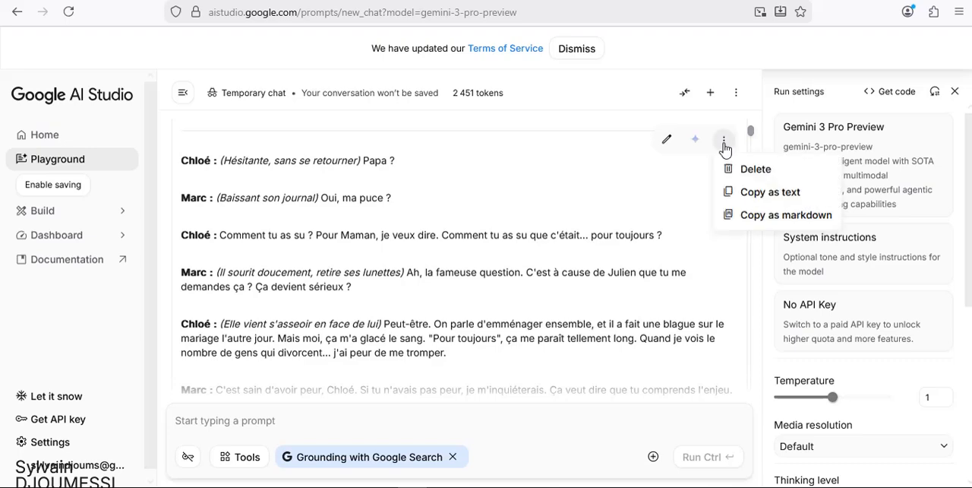
{"action": "left_click", "coordinate": [750, 196]}
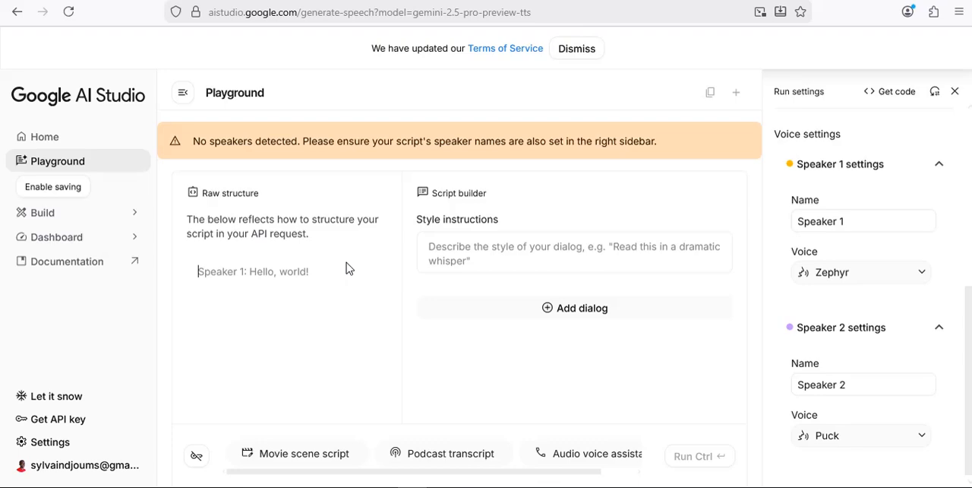
{"action": "right_click", "coordinate": [240, 272]}
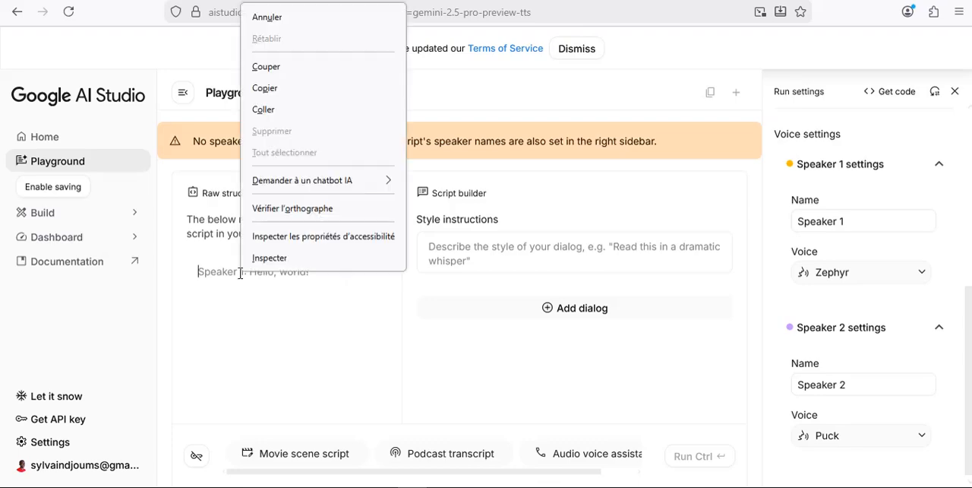
{"action": "left_click", "coordinate": [281, 115]}
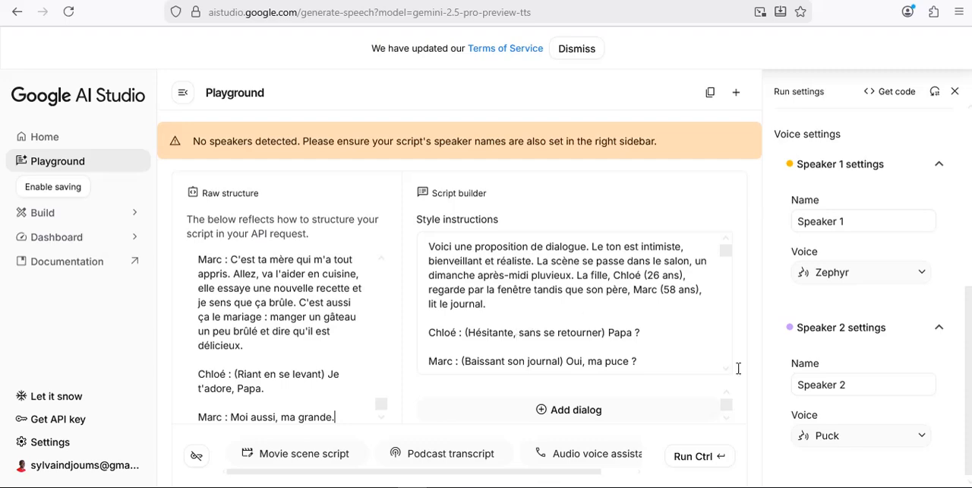
Rename Speaker 1 in the voice settings to the daughter's name exactly as written in the dialogue script.
{"action": "left_click", "coordinate": [859, 223]}
{"action": "left_click_drag", "start_coordinate": [819, 220], "coordinate": [789, 222]}
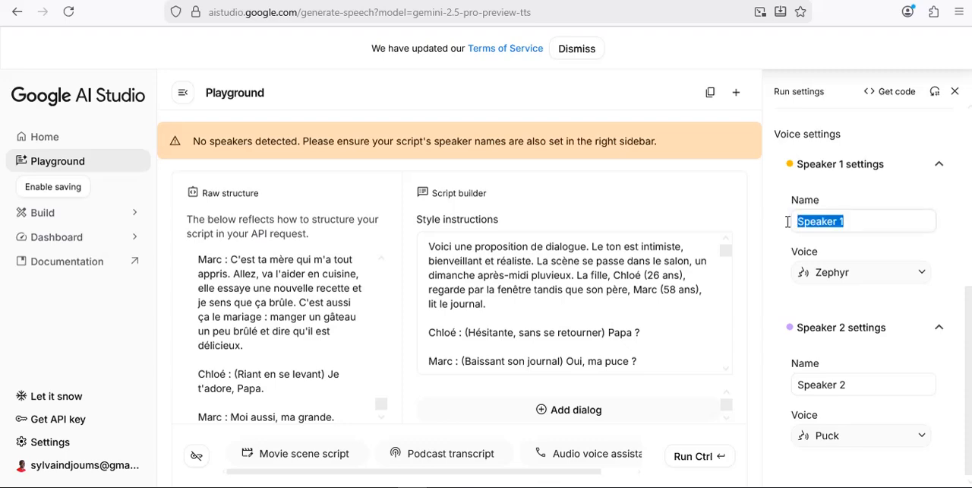
{"action": "type", "text": "C"}
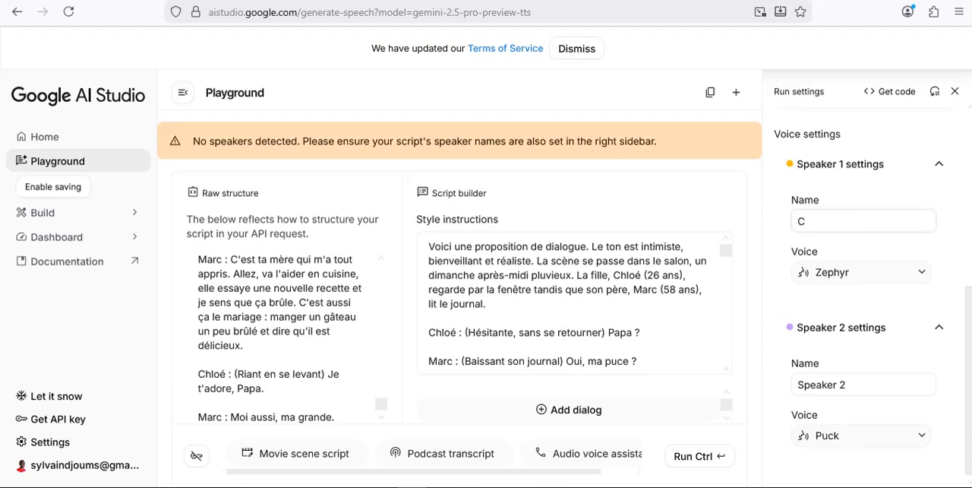
{"action": "type", "text": "hloé"}
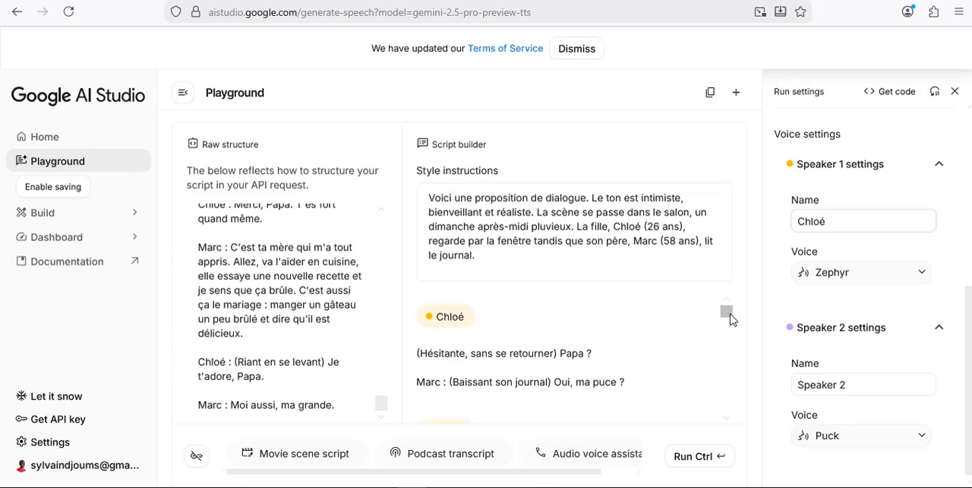
{"action": "left_click_drag", "start_coordinate": [729, 319], "coordinate": [731, 316]}
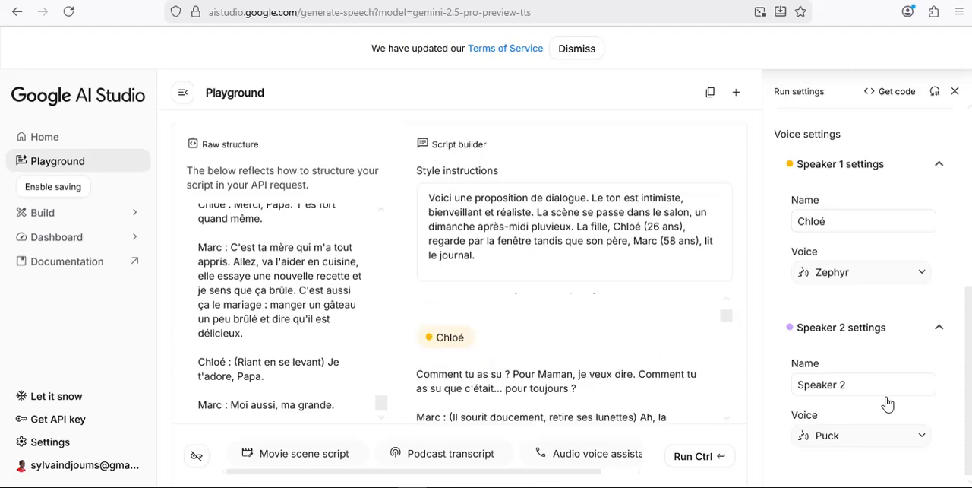
Rename Speaker 2 in the voice settings to the father's name exactly as written in the dialogue script.
{"action": "left_click_drag", "start_coordinate": [858, 383], "coordinate": [760, 384]}
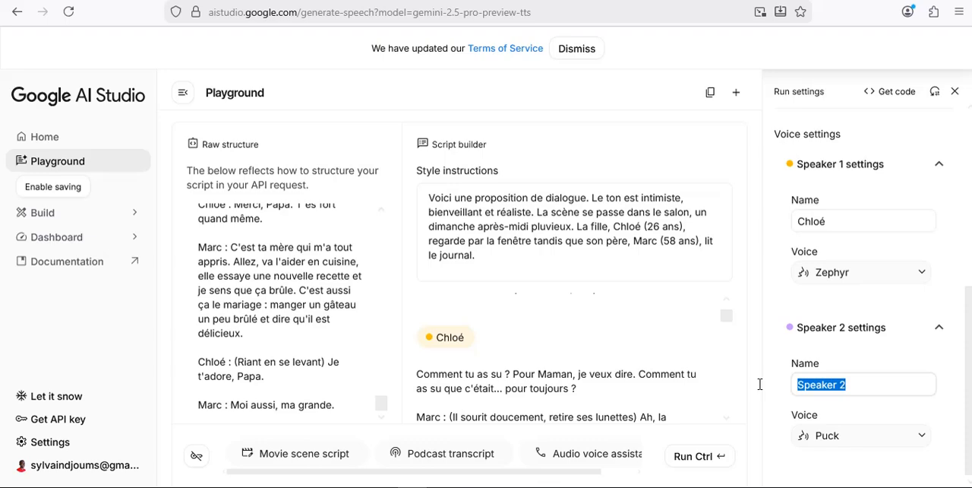
{"action": "type", "text": "Ma"}
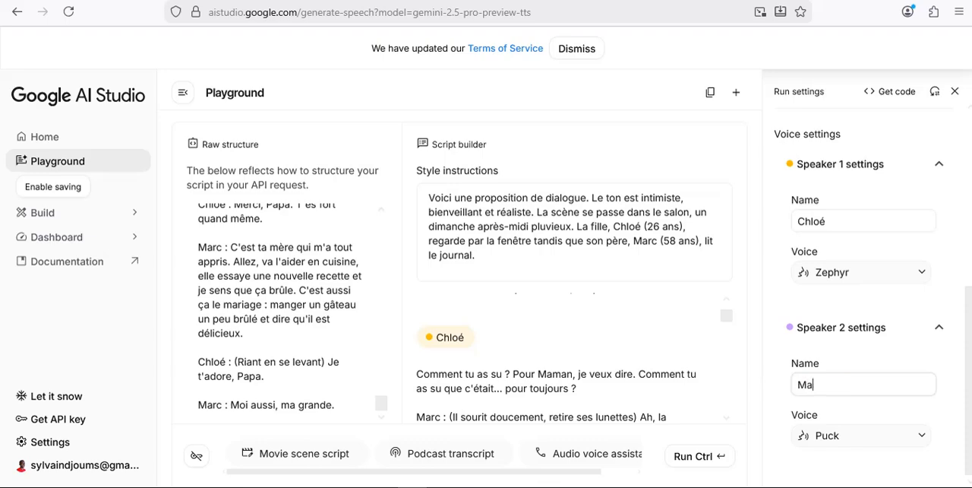
{"action": "type", "text": "rc"}
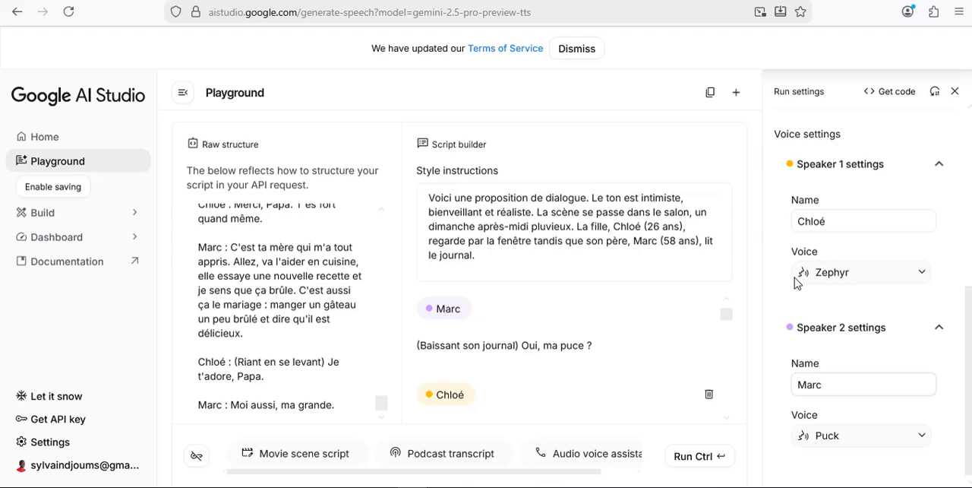
Examine the voices offered for Speaker 1 and keep the current selection.
{"action": "left_click", "coordinate": [922, 275]}
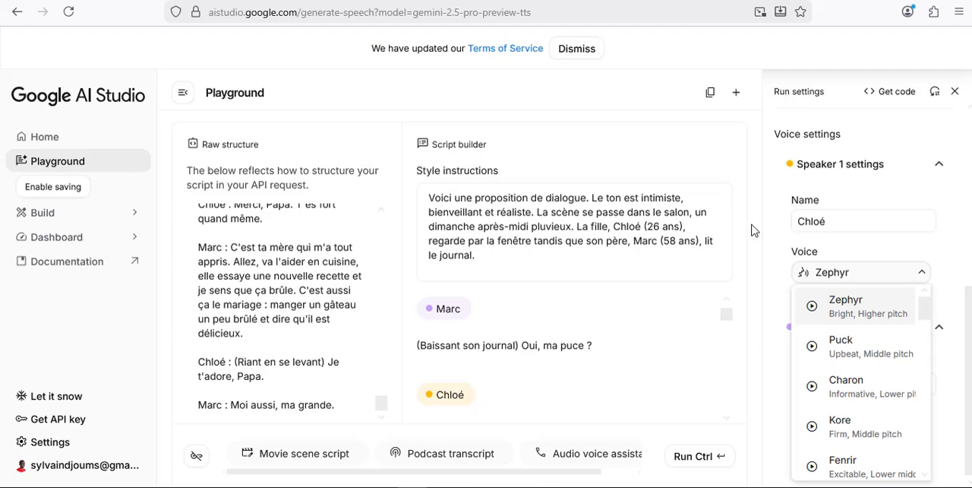
{"action": "left_click", "coordinate": [759, 293]}
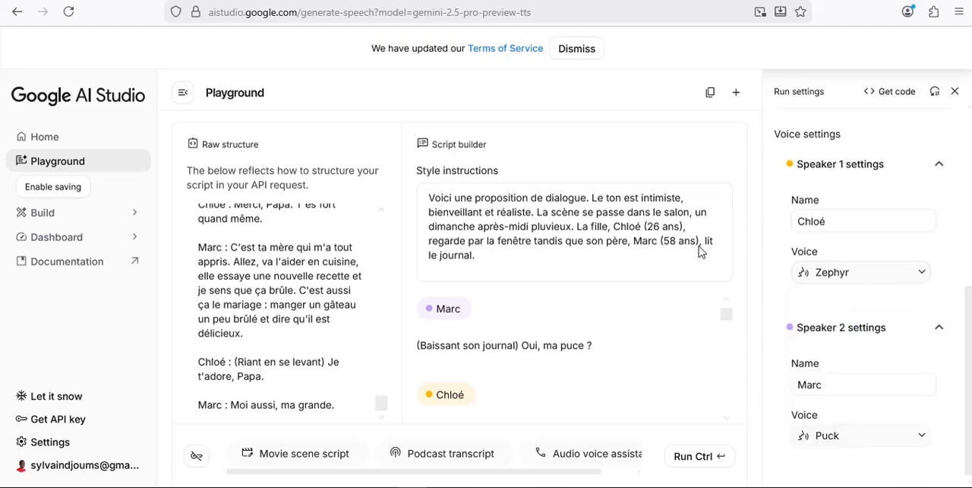
{"action": "mouse_move", "coordinate": [718, 316]}
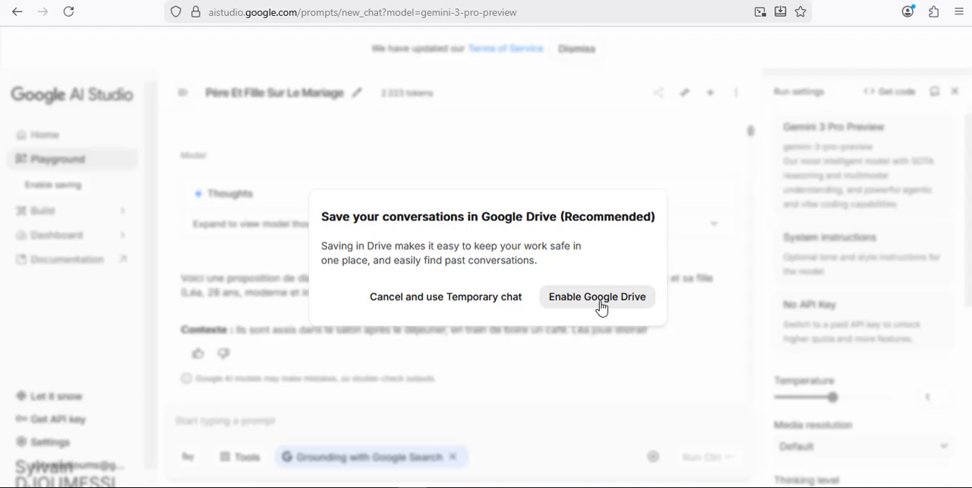
Decline saving conversations in Google Drive in favour of a temporary chat, and open the Build section.
{"action": "left_click", "coordinate": [429, 294]}
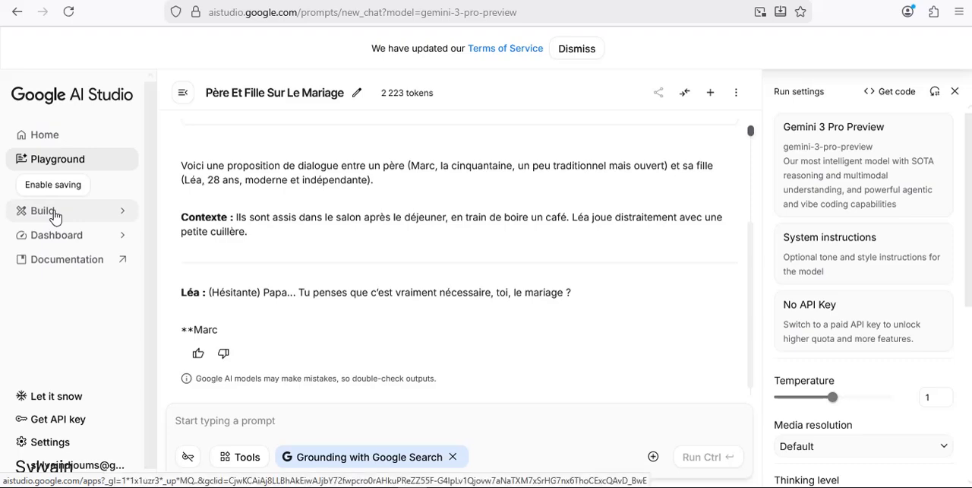
{"action": "left_click", "coordinate": [54, 216]}
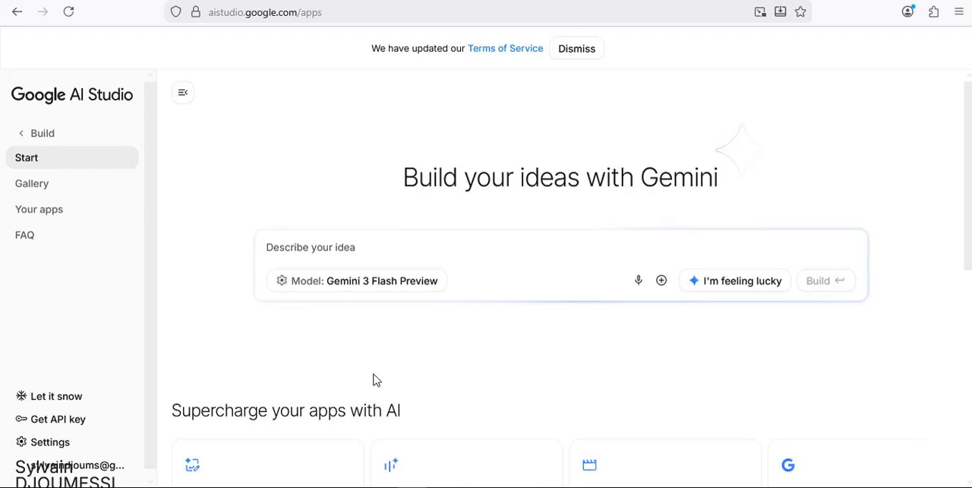
Browse the "Supercharge your apps with AI" cards on the Build start page, and return to the main navigation.
{"action": "scroll", "coordinate": [373, 380], "scroll_direction": "down", "scroll_amount": 2}
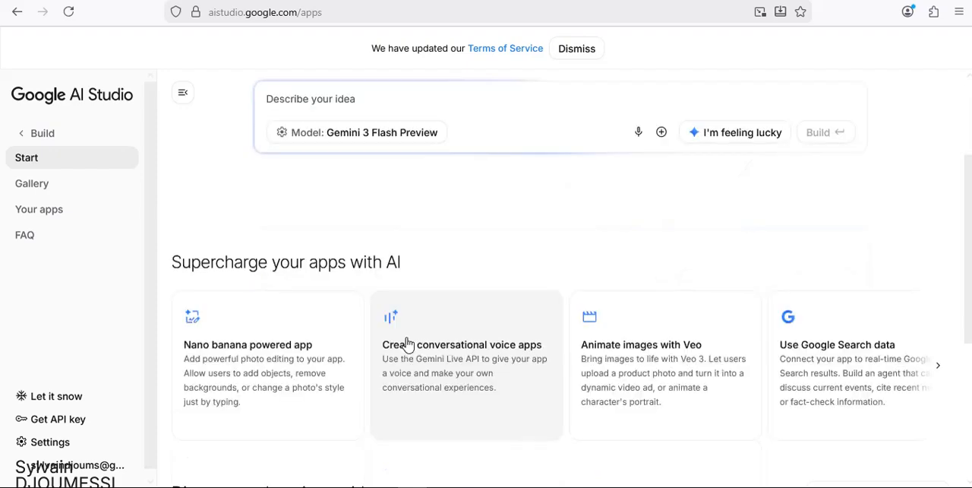
{"action": "scroll", "coordinate": [408, 344], "scroll_direction": "right", "scroll_amount": 3}
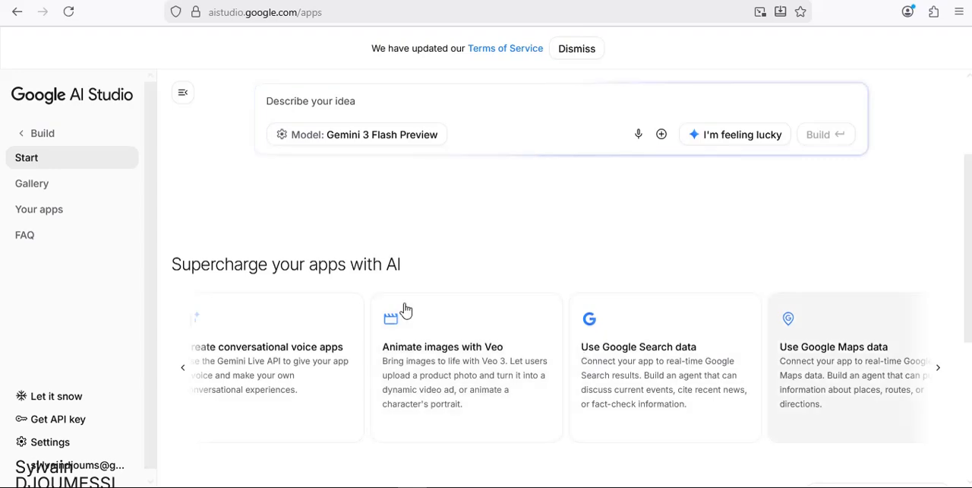
{"action": "left_click", "coordinate": [939, 370]}
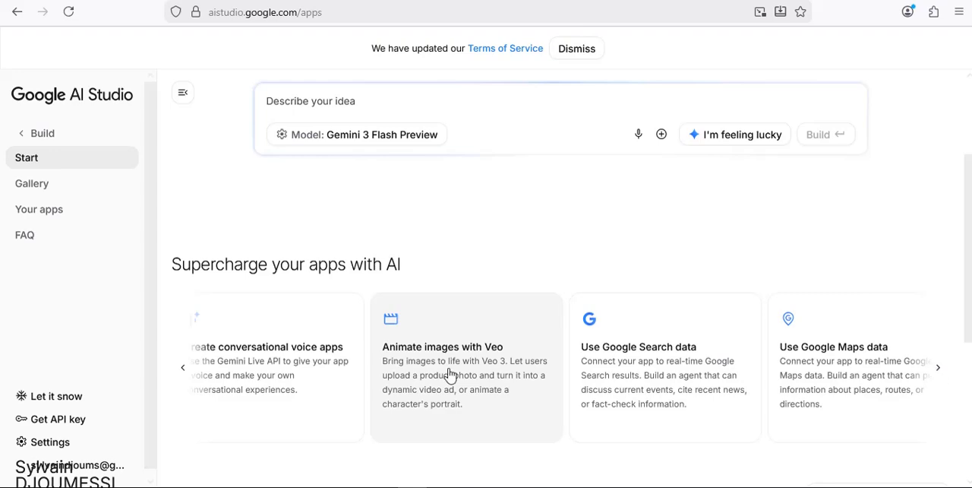
{"action": "left_click", "coordinate": [183, 370]}
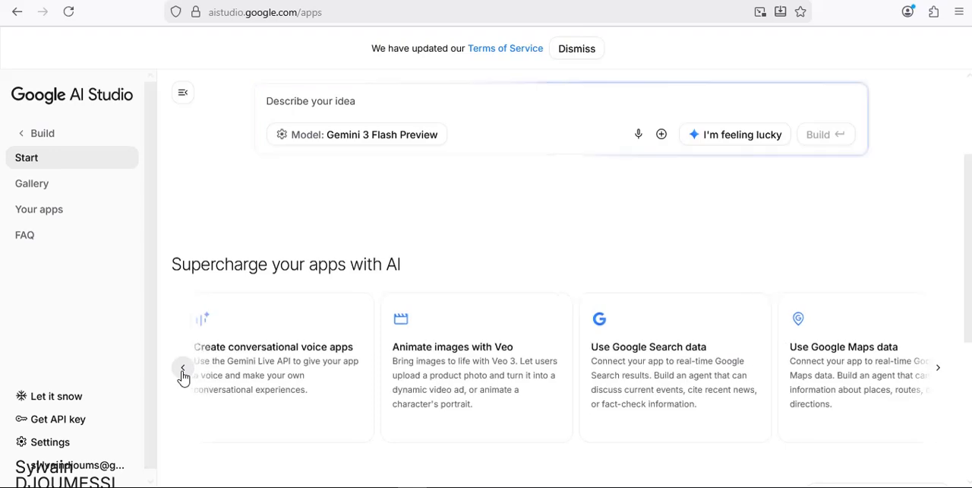
{"action": "left_click", "coordinate": [183, 371]}
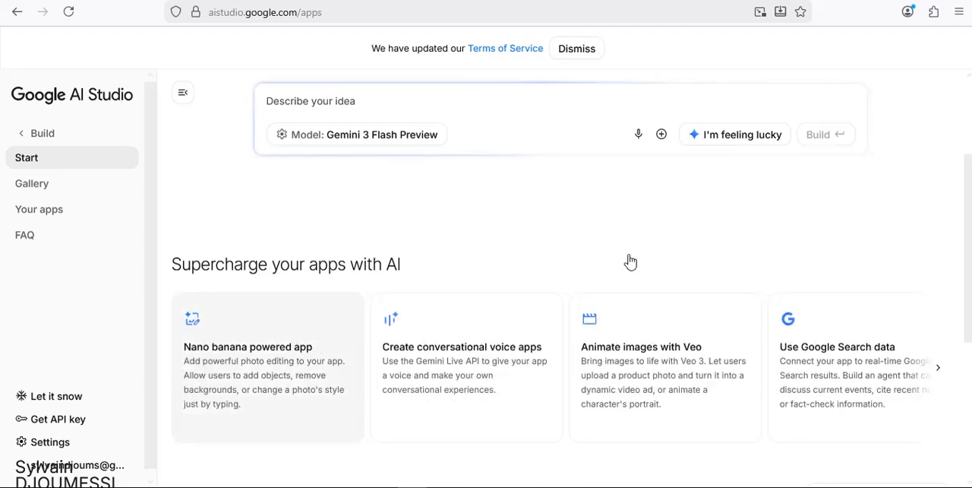
{"action": "left_click", "coordinate": [341, 110]}
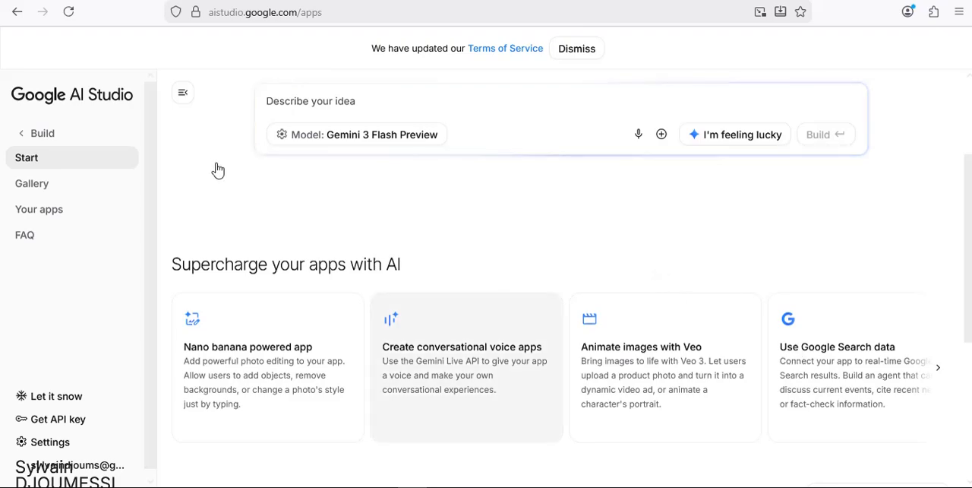
{"action": "left_click", "coordinate": [34, 136]}
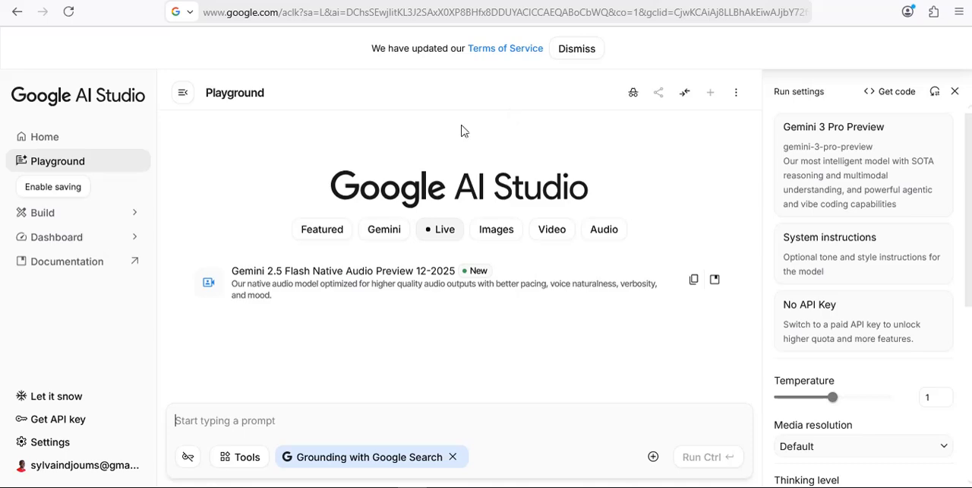
List the Gemini models in the Playground and turn on compare mode for two models side by side.
{"action": "left_click", "coordinate": [384, 230]}
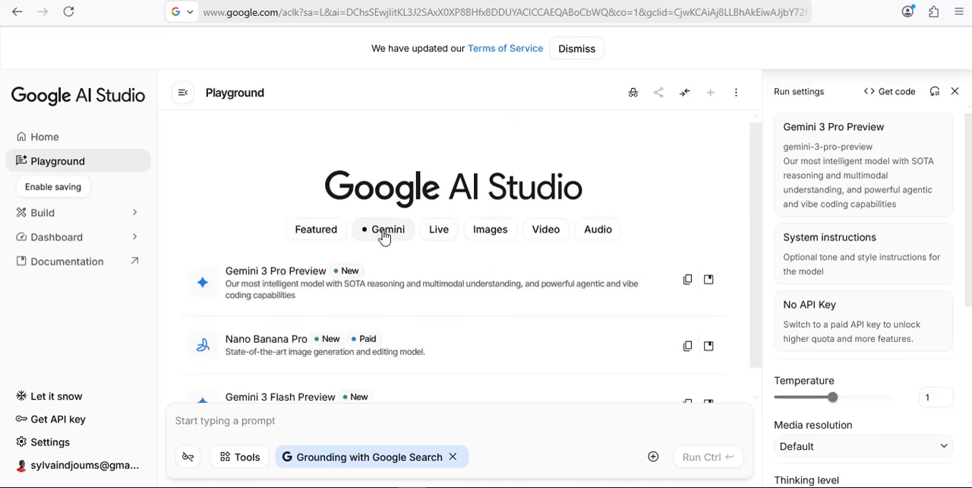
{"action": "scroll", "coordinate": [304, 369], "scroll_direction": "down", "scroll_amount": 1}
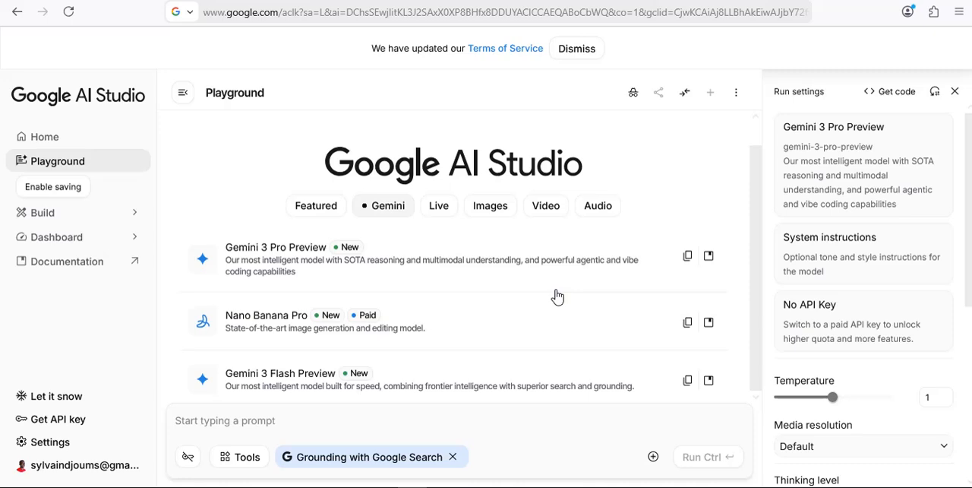
{"action": "left_click", "coordinate": [684, 94]}
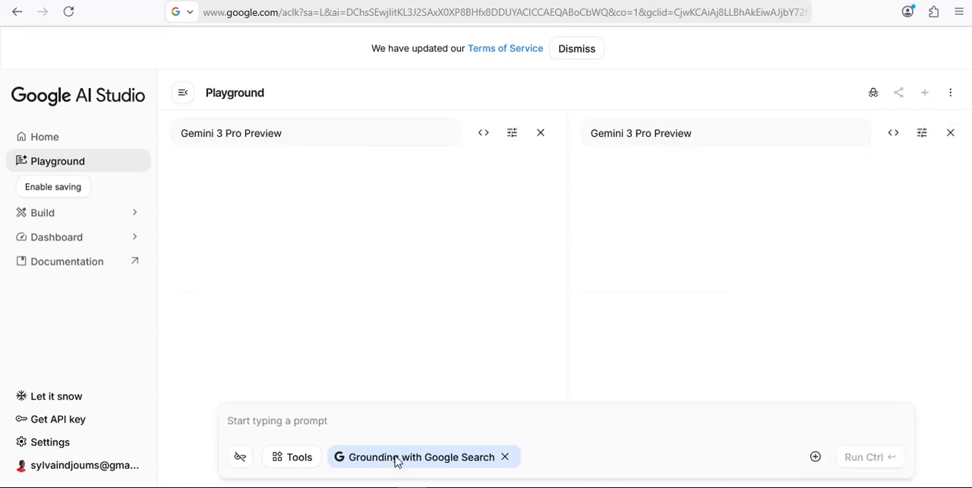
{"action": "left_click", "coordinate": [386, 423]}
Choose Gemini 3 Pro Preview from the Gemini category as the second model in the comparison.
{"action": "left_click", "coordinate": [808, 141]}
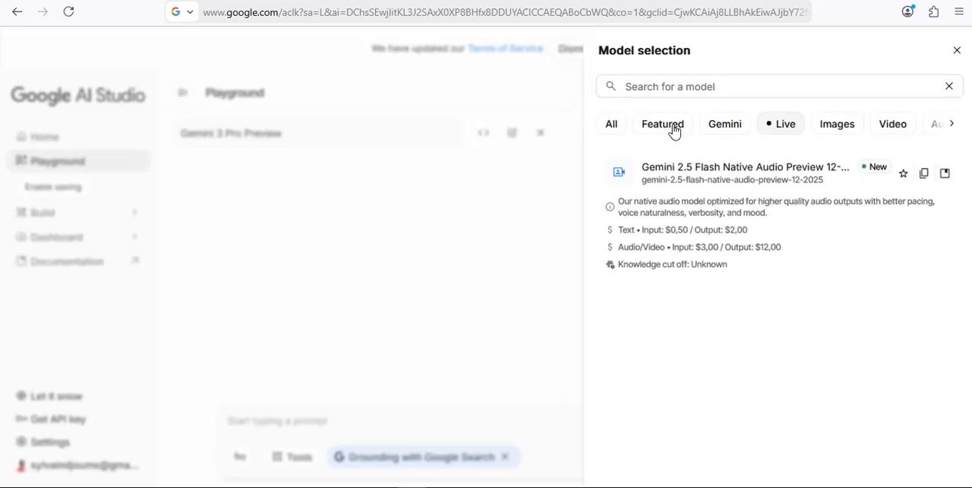
{"action": "left_click", "coordinate": [715, 126]}
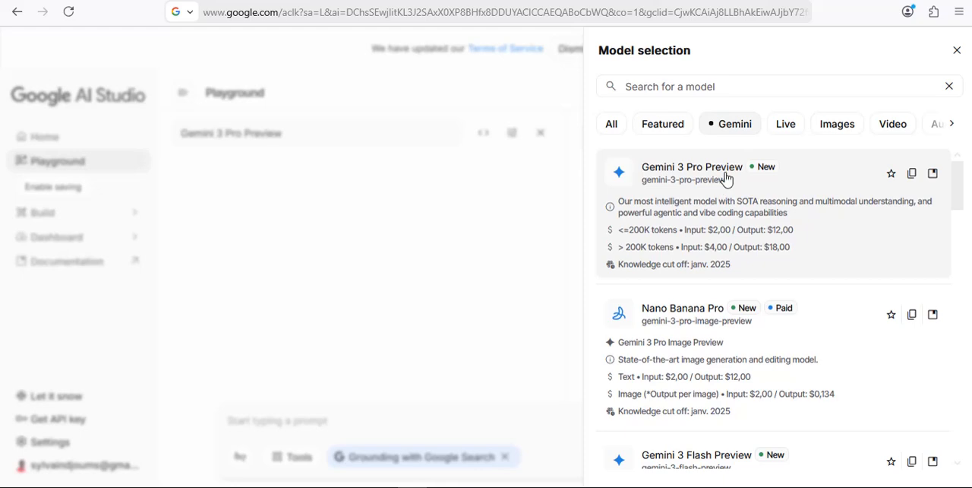
{"action": "left_click", "coordinate": [731, 210]}
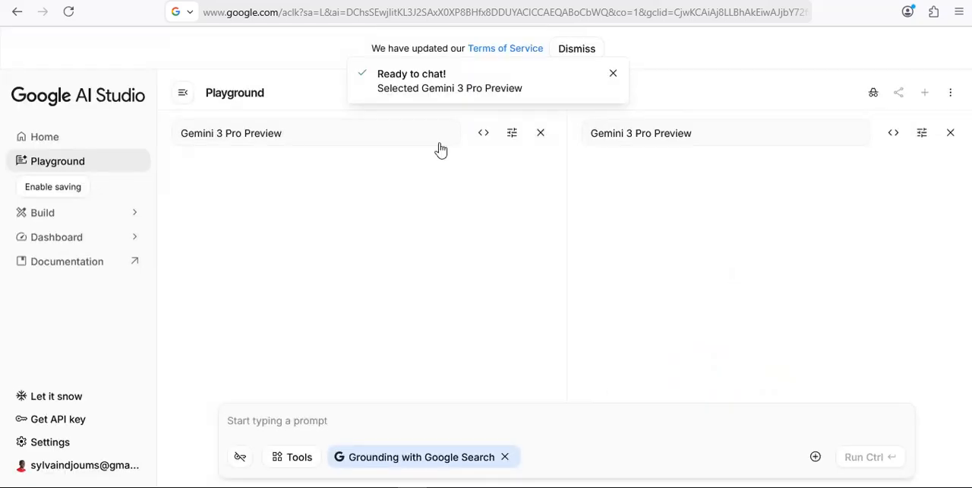
Set the first model in the comparison to Nano Banana from the Gemini category.
{"action": "left_click", "coordinate": [349, 140]}
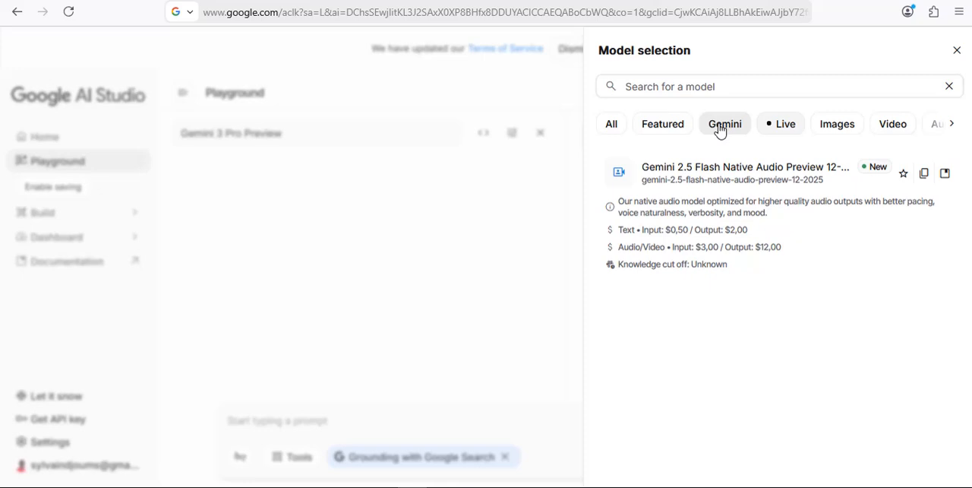
{"action": "left_click", "coordinate": [720, 126]}
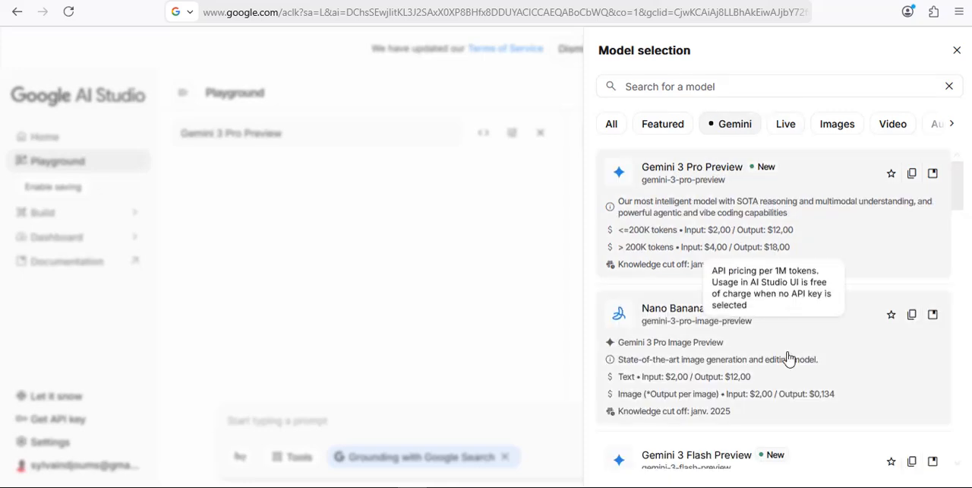
{"action": "scroll", "coordinate": [790, 357], "scroll_direction": "down", "scroll_amount": 2}
{"action": "scroll", "coordinate": [786, 432], "scroll_direction": "down", "scroll_amount": 2}
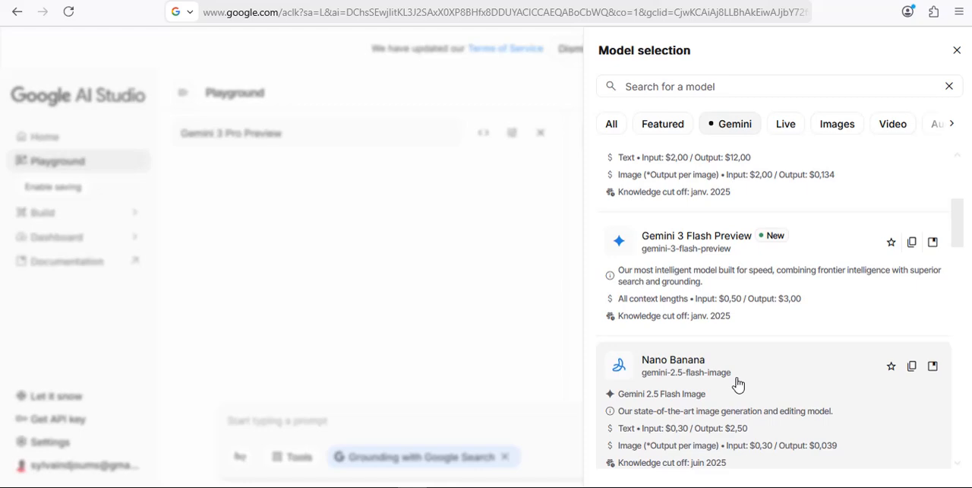
{"action": "left_click", "coordinate": [737, 384]}
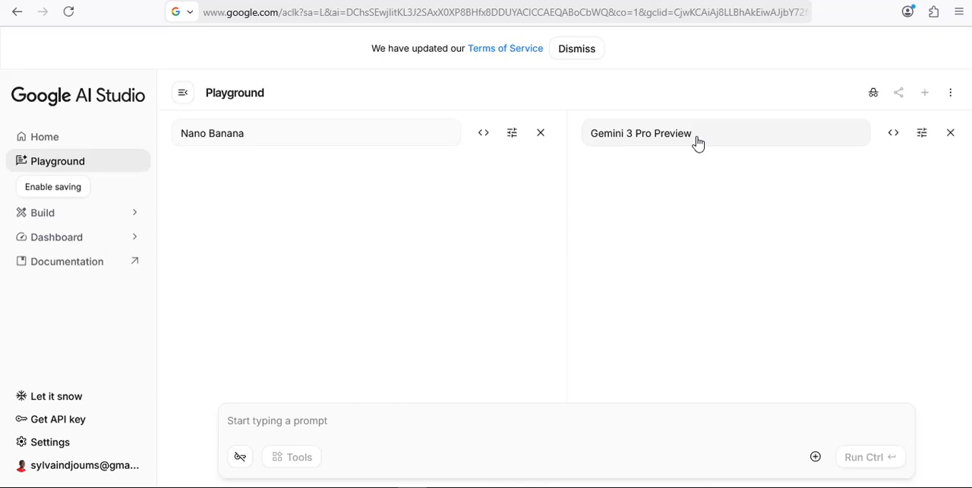
Send the prompt "Imagine un promt optimise pour générer une image" to both compared models.
{"action": "left_click", "coordinate": [400, 423]}
{"action": "type", "text": "Im"}
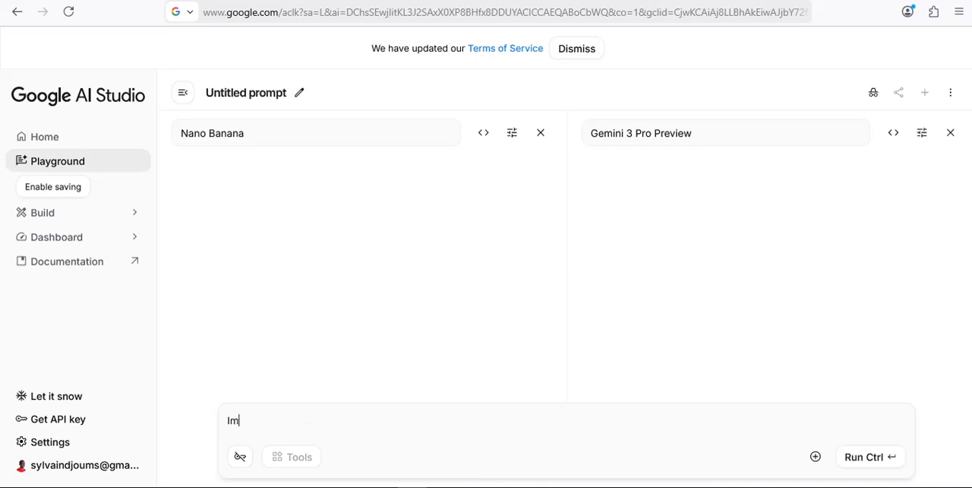
{"action": "type", "text": "agine un promot"}
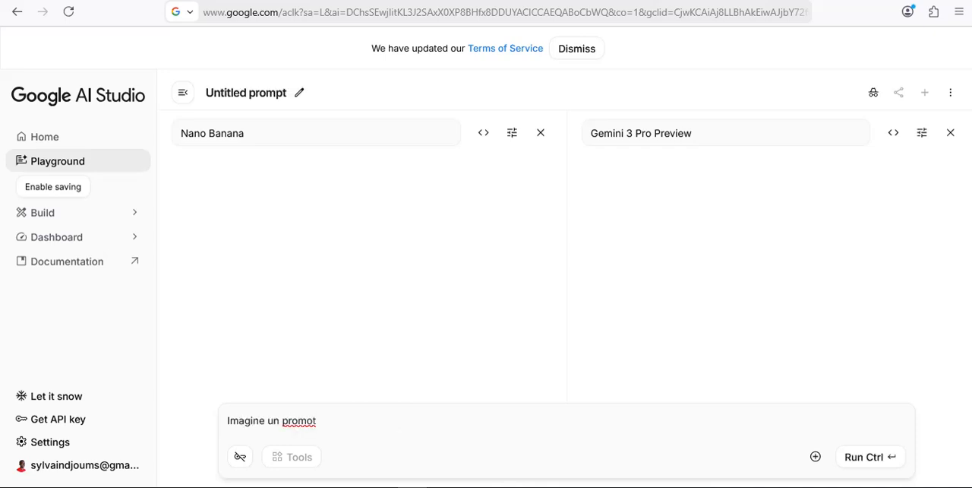
{"action": "key", "text": "BackSpace"}
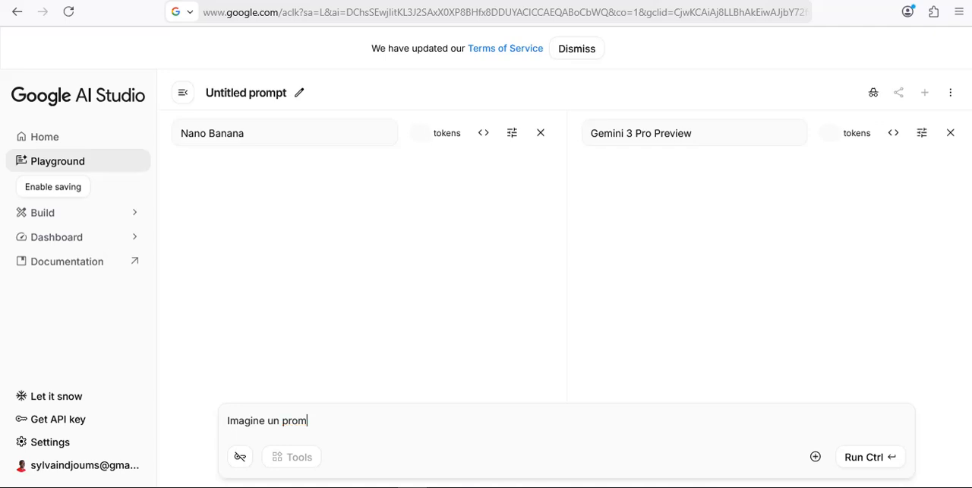
{"action": "type", "text": "mt i"}
{"action": "key", "text": "BackSpace"}
{"action": "type", "text": "optimise po"}
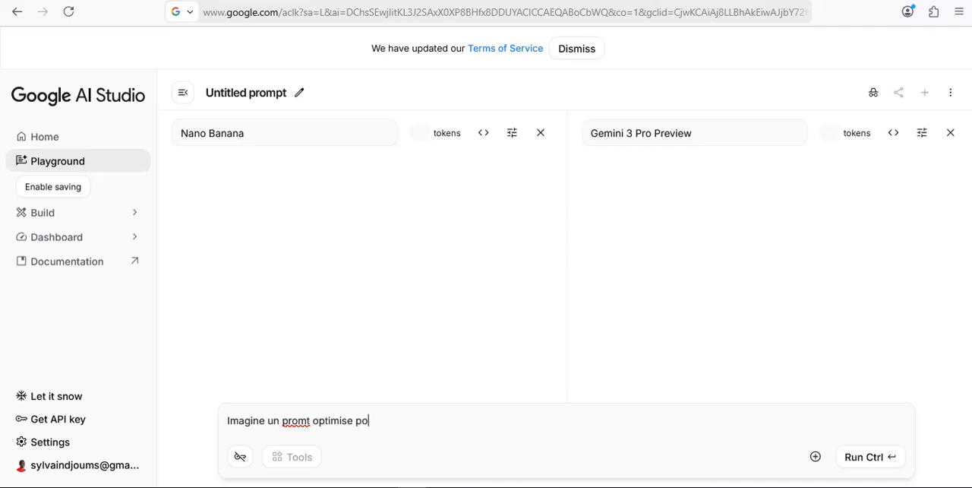
{"action": "type", "text": "ur générer une ia"}
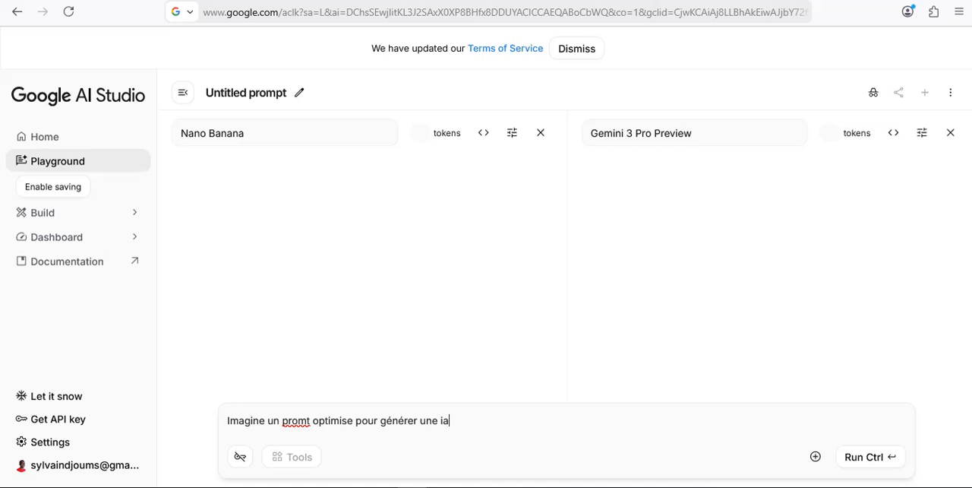
{"action": "key", "text": "BackSpace"}
{"action": "type", "text": "mage"}
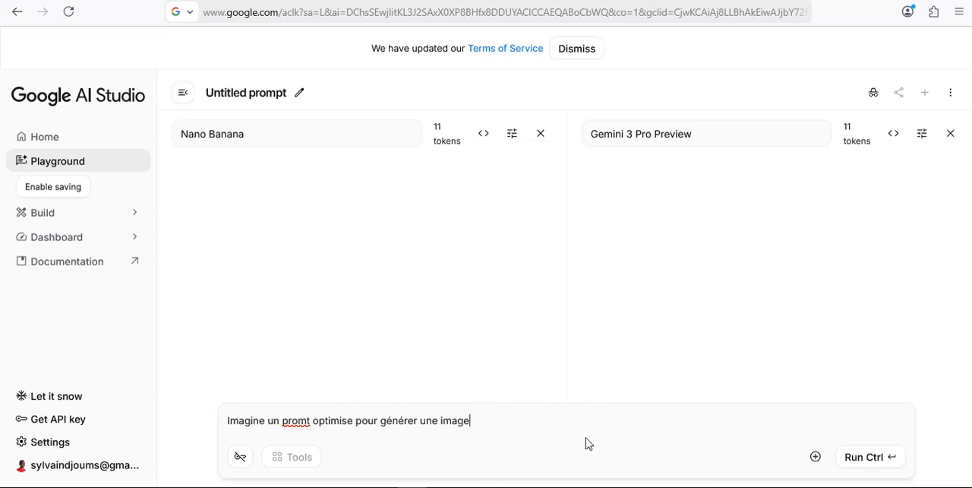
{"action": "left_click", "coordinate": [870, 457]}
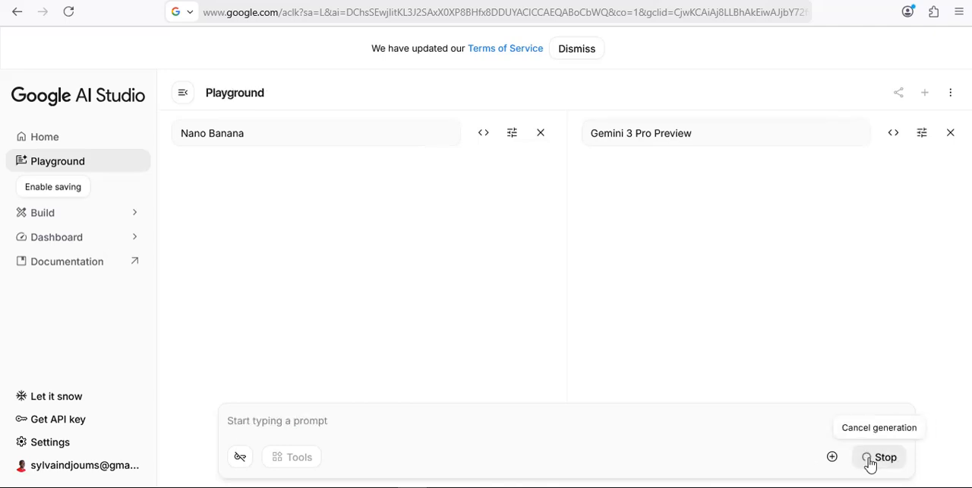